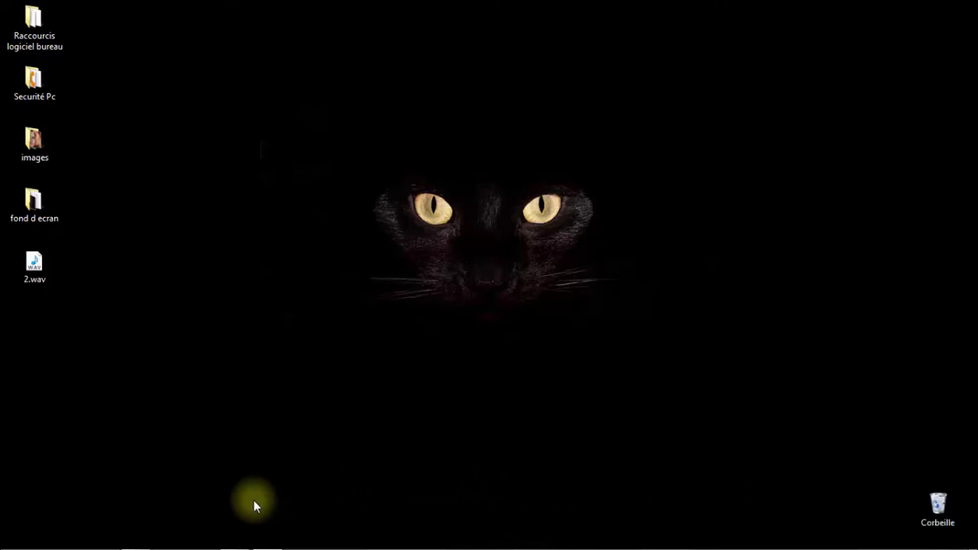
Step: Show the Volter (Goldfish) dafont page and highlight its name and '100% Gratuit' licence note
click(138, 542)
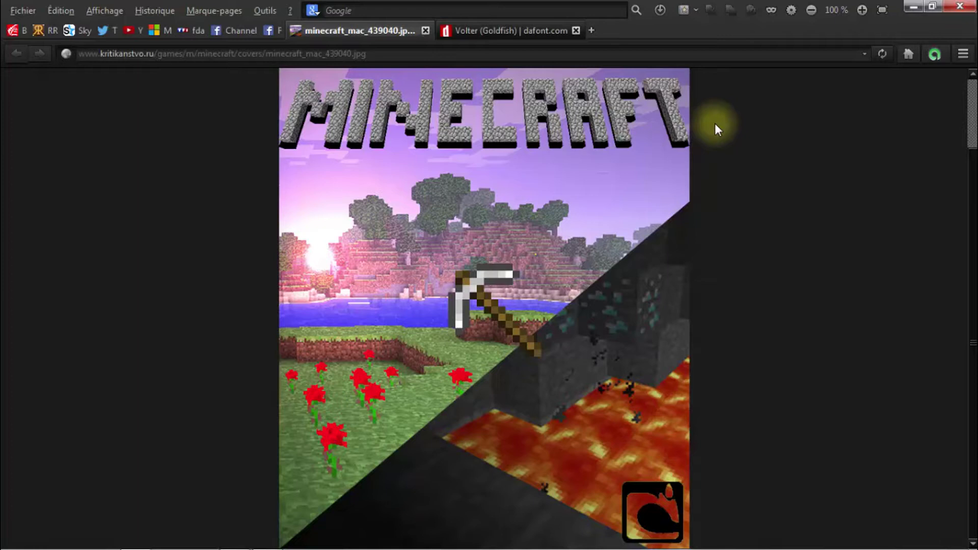
click(470, 31)
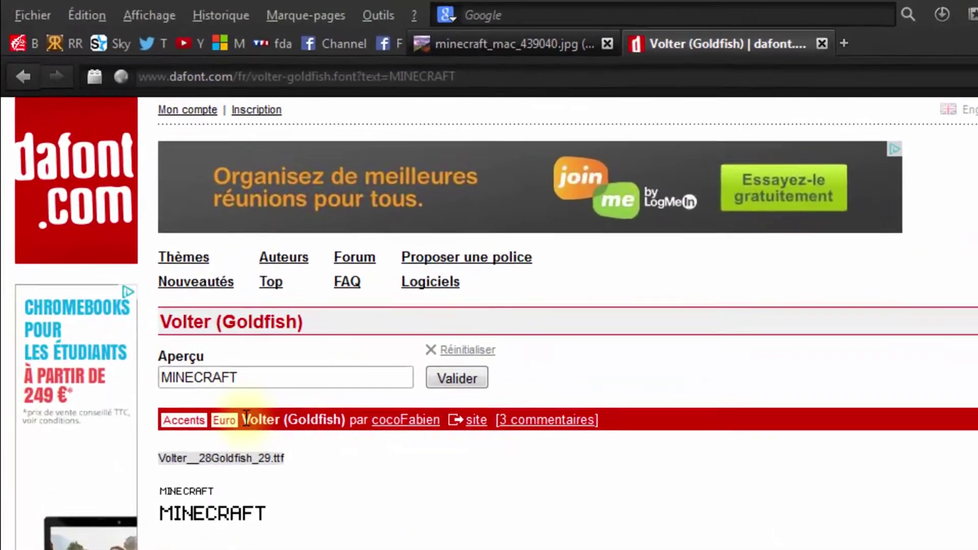
drag(247, 419, 342, 415)
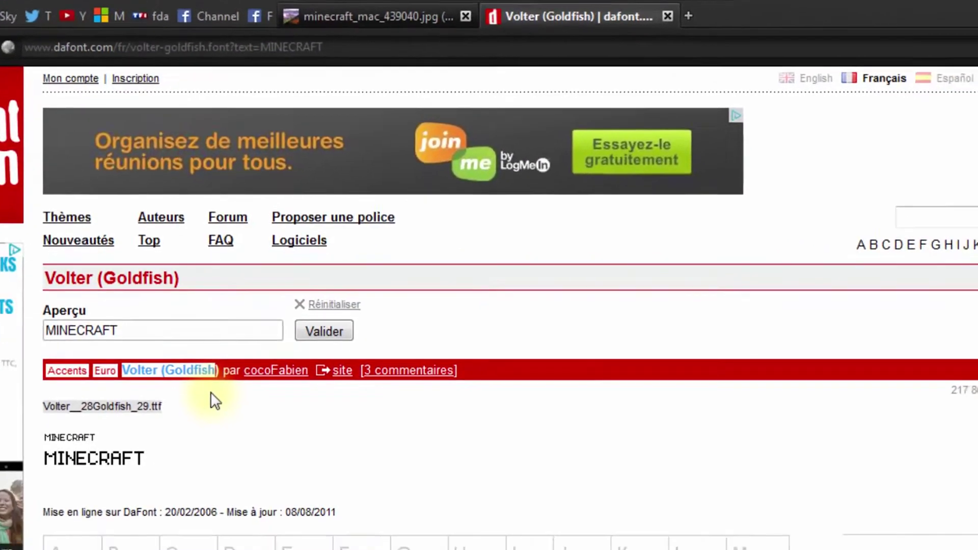
click(357, 456)
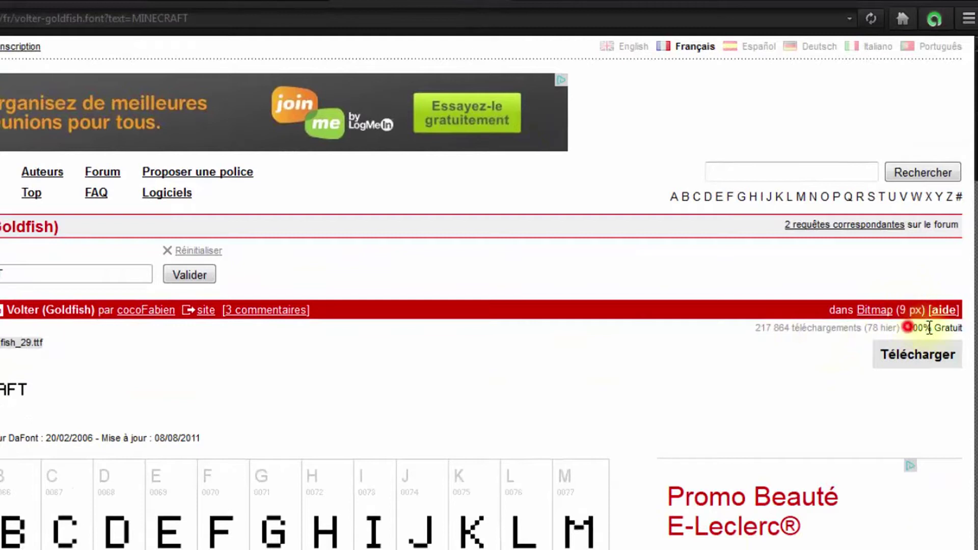
drag(908, 329, 971, 333)
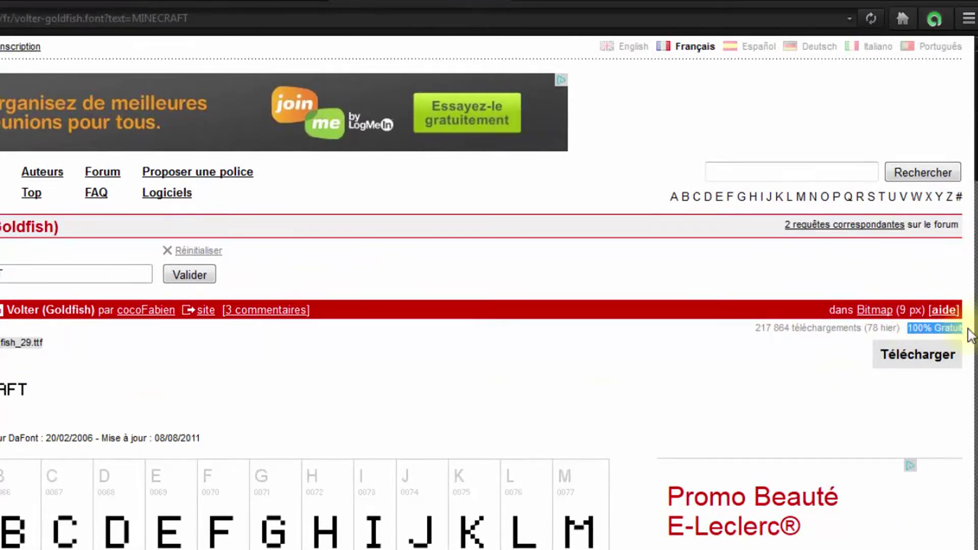
click(843, 384)
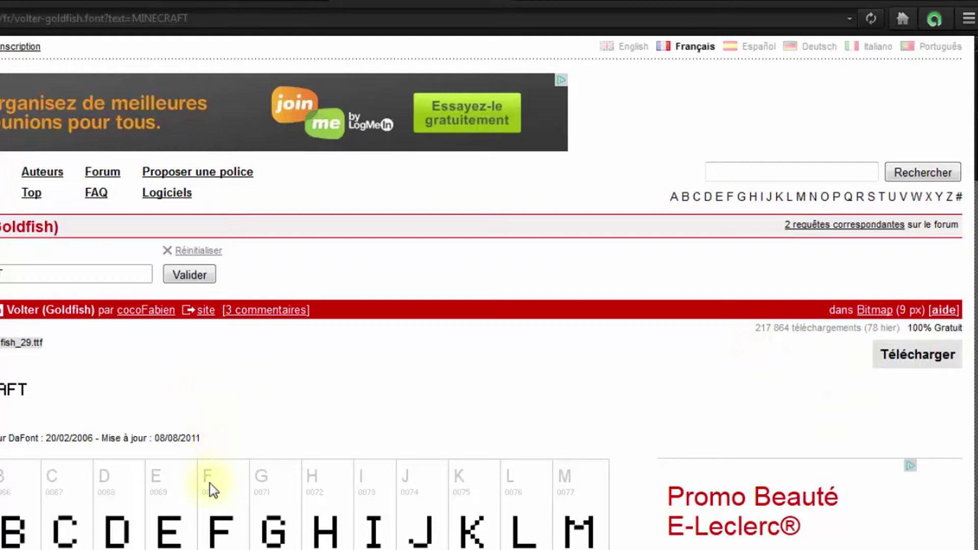
Step: Save volter_goldfish.zip from dafont and open it from the Downloads list
click(923, 359)
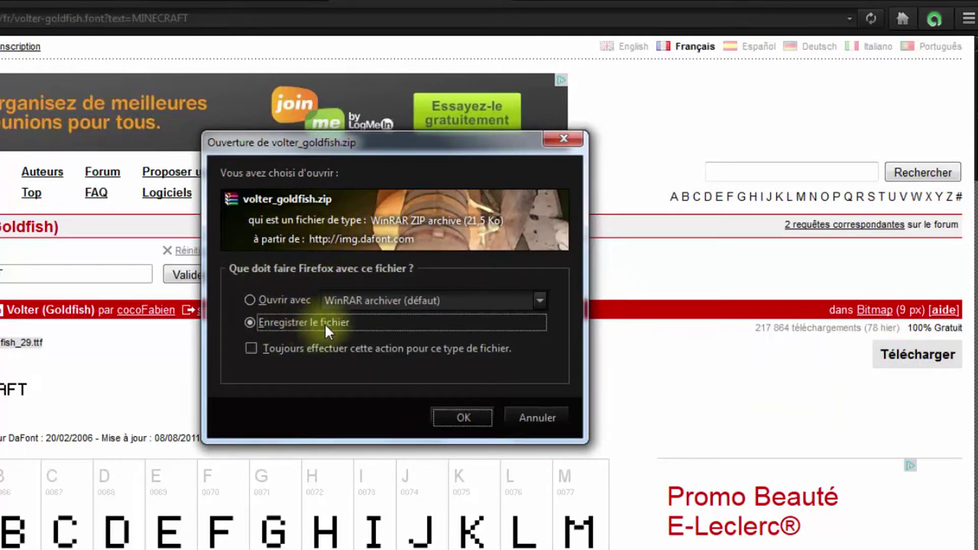
click(461, 419)
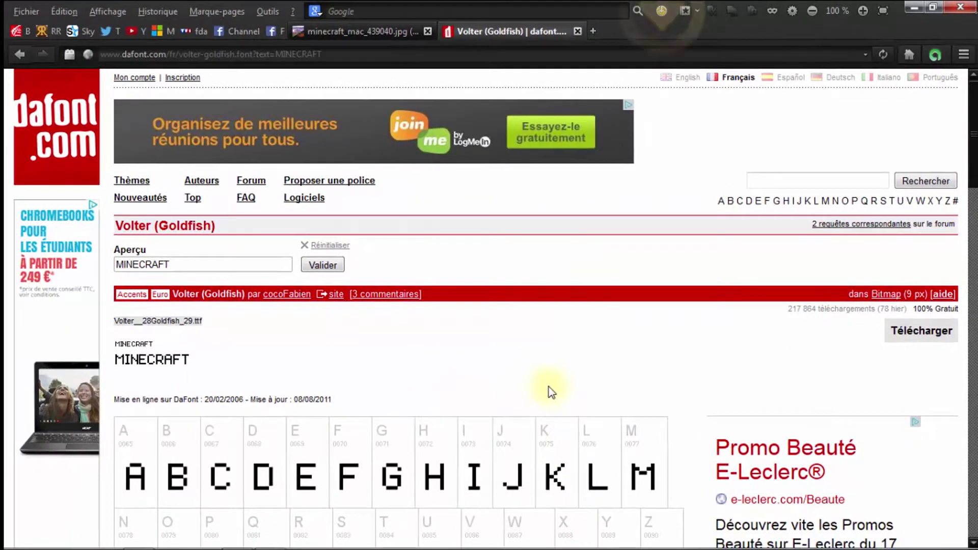
click(662, 11)
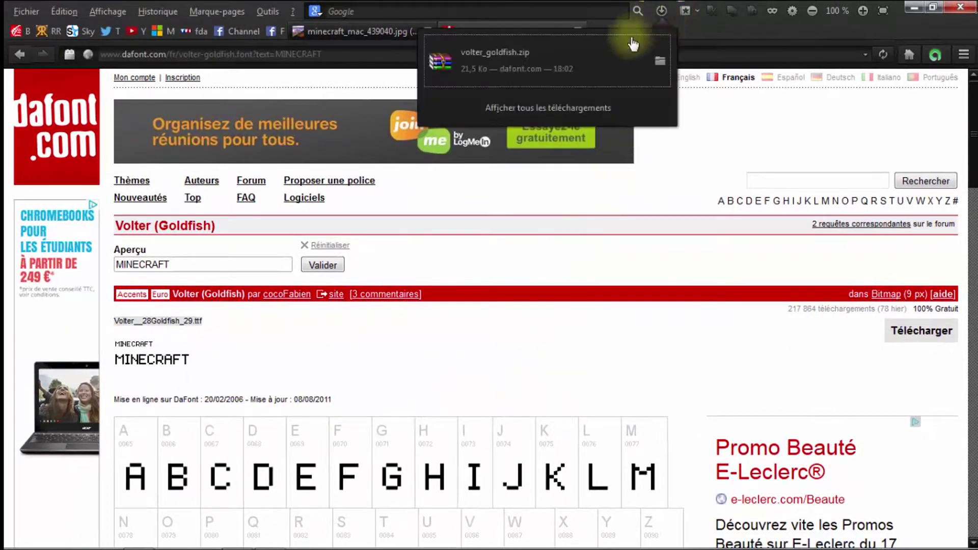
right_click(622, 57)
click(615, 53)
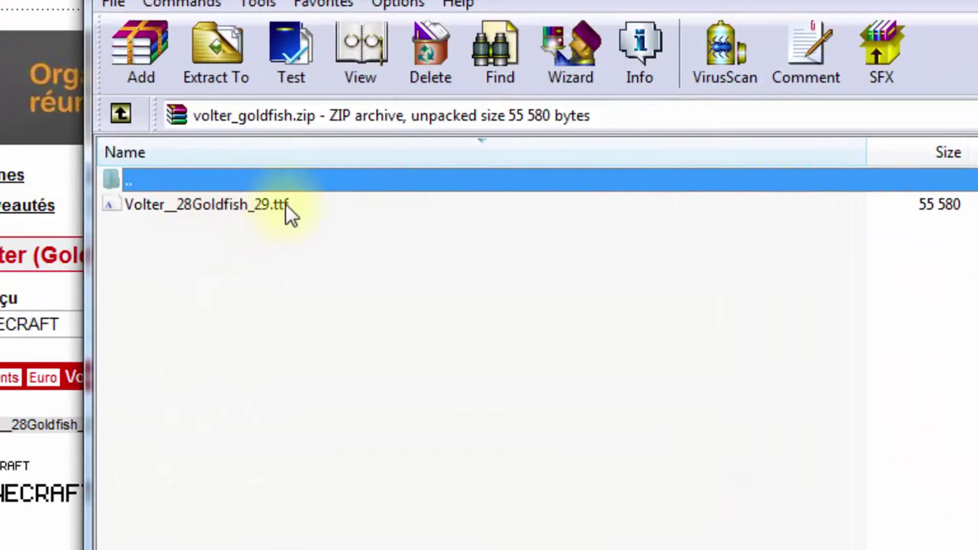
Step: Install Volter__28Goldfish_29.ttf from the archive and close the font preview
double_click(192, 204)
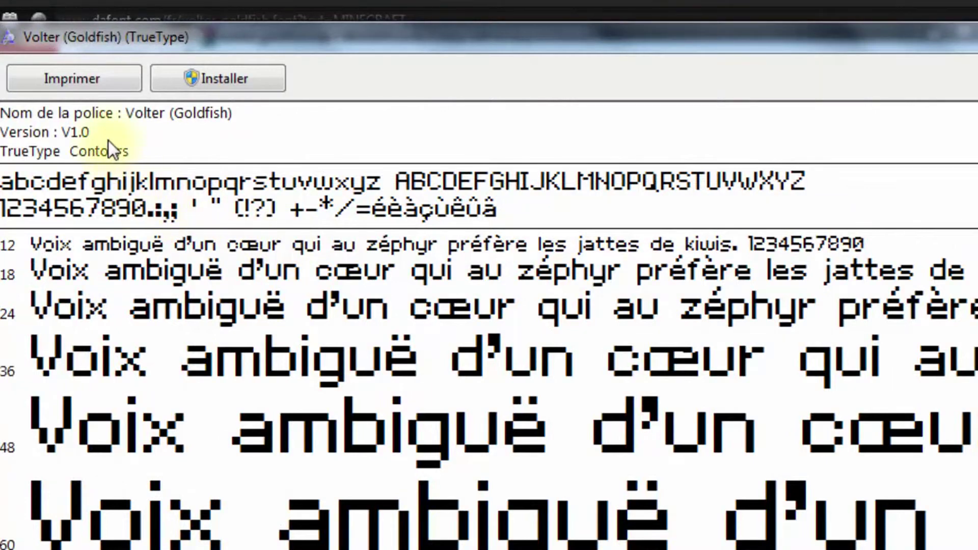
click(248, 81)
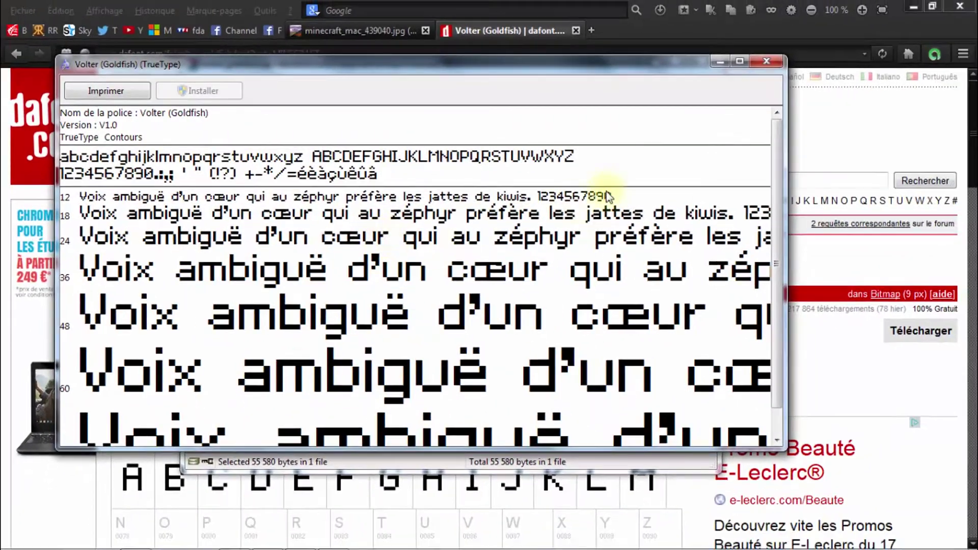
click(772, 65)
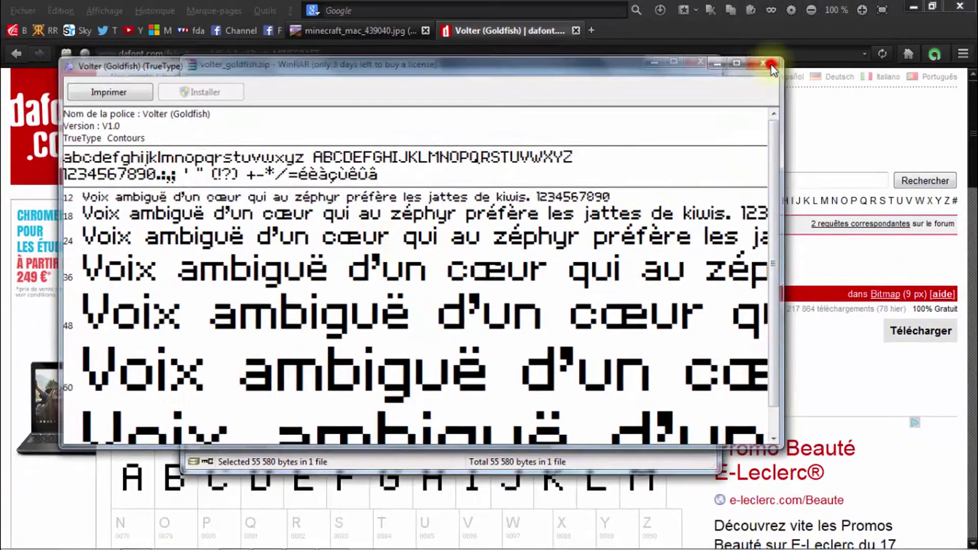
Step: Close WinRAR, preview FOND IMAGE.jpg and brique.gif, then close both viewers
click(712, 62)
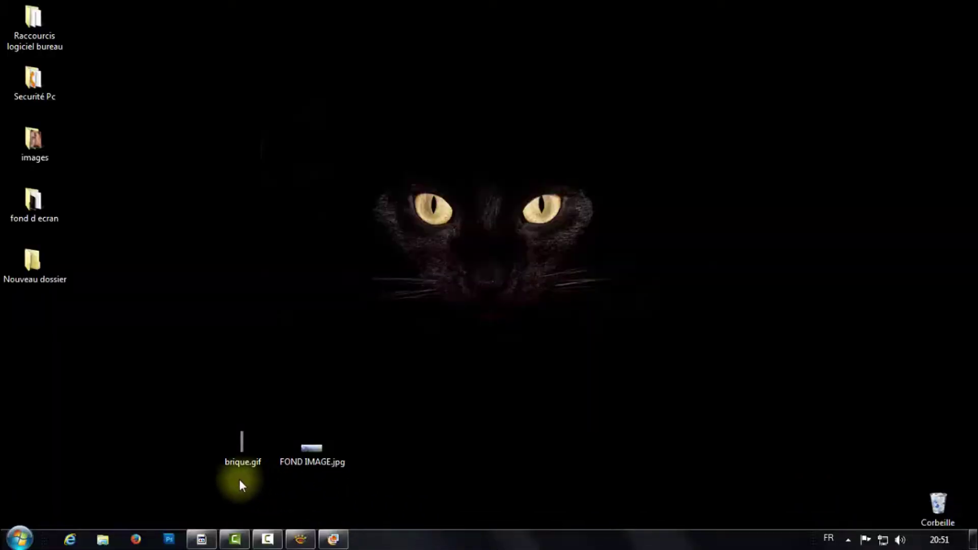
click(333, 541)
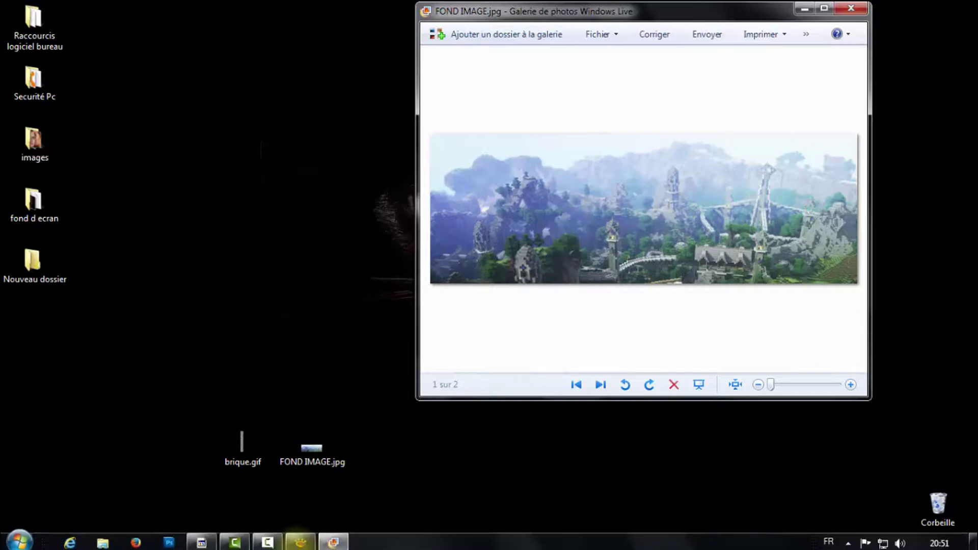
click(299, 539)
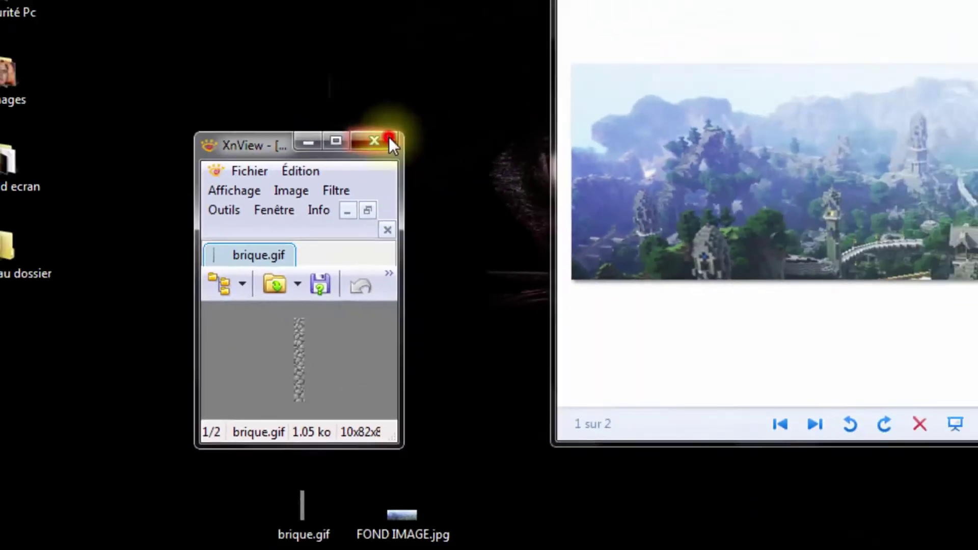
click(389, 141)
click(853, 8)
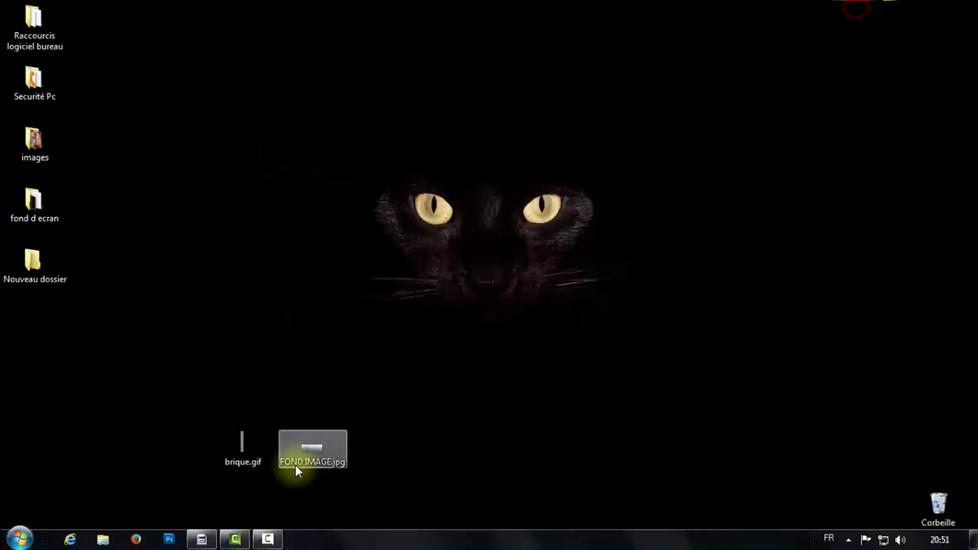
Step: Drag FOND IMAGE.jpg from the desktop into PhotoFiltre and maximize the PhotoFiltre window
click(207, 536)
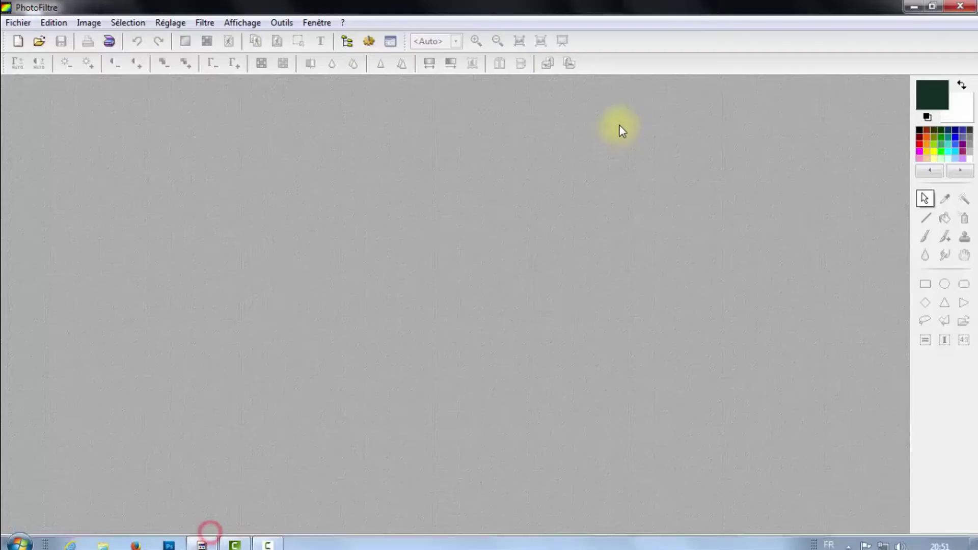
click(932, 11)
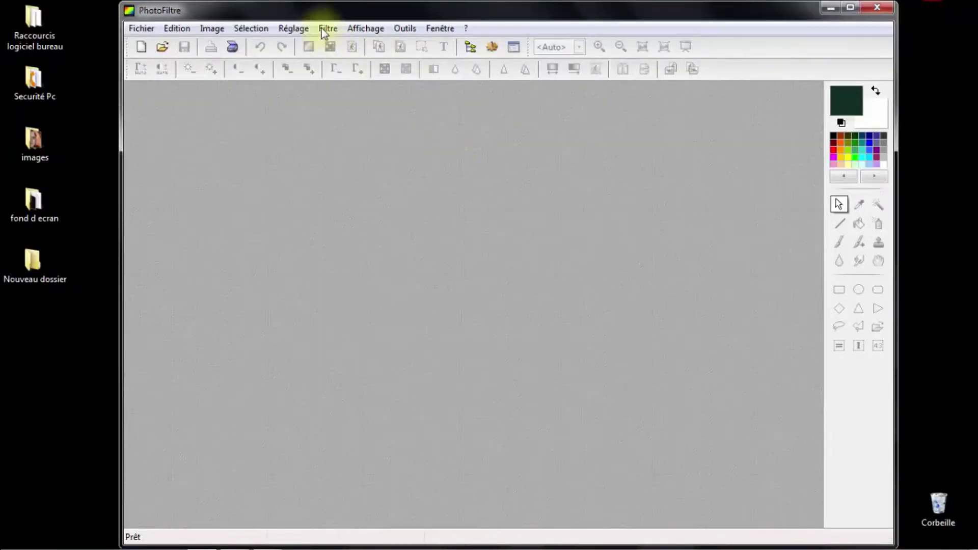
drag(389, 13, 541, 21)
click(308, 446)
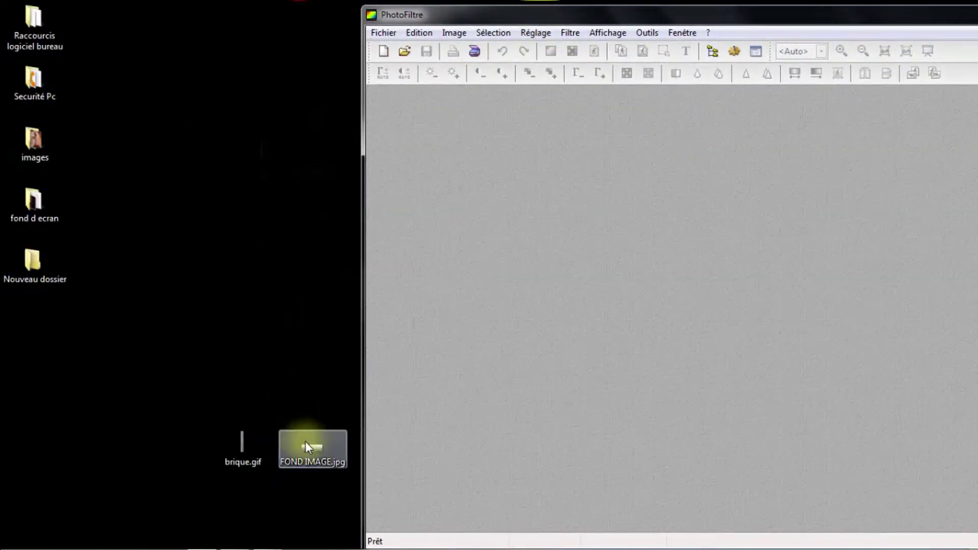
drag(337, 446, 483, 375)
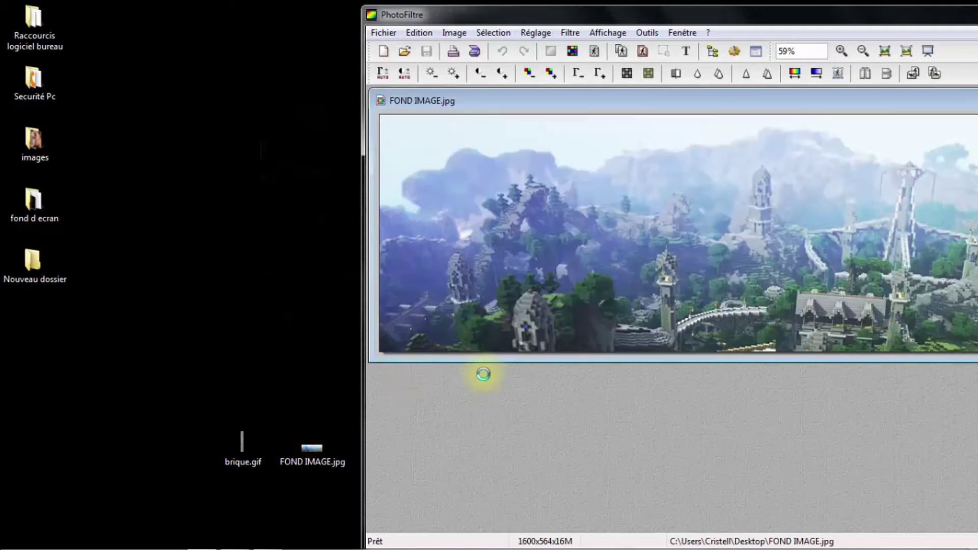
drag(705, 8, 495, 10)
click(882, 7)
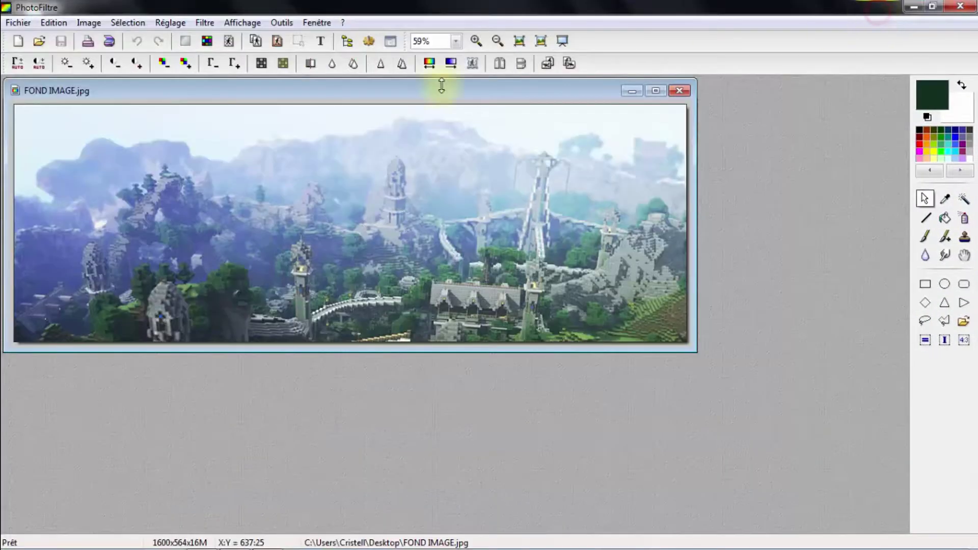
drag(355, 88, 406, 105)
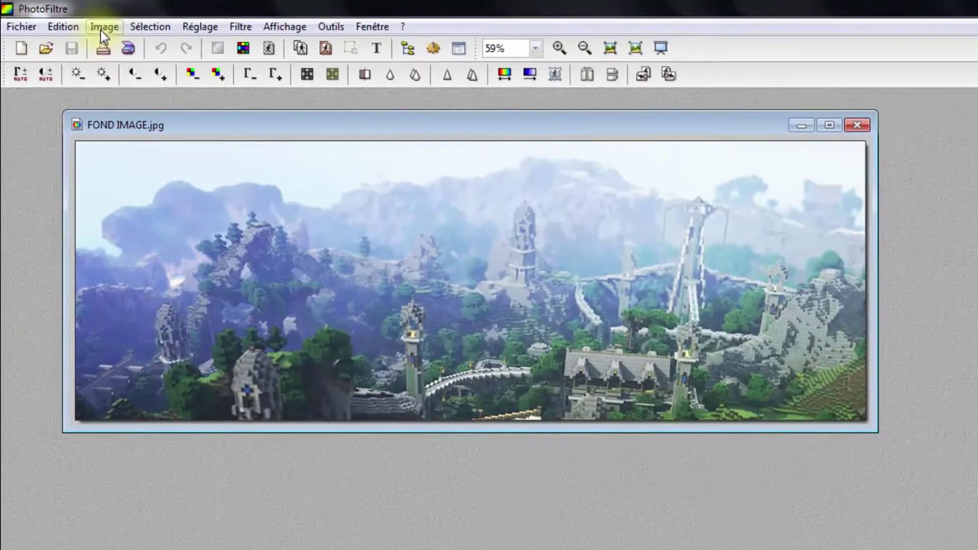
Step: Duplicate the landscape and paint the copy solid green with a square brush, radius 100
click(101, 28)
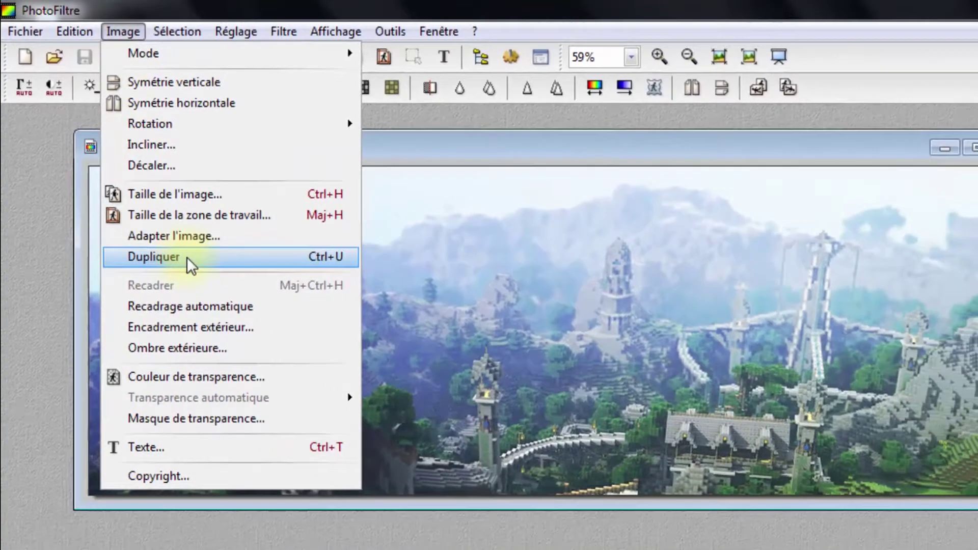
click(173, 284)
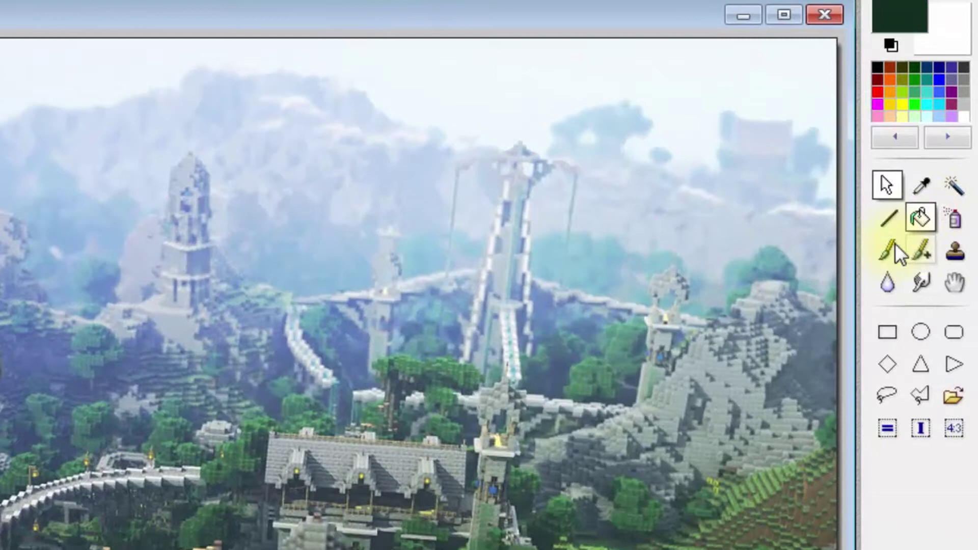
click(893, 247)
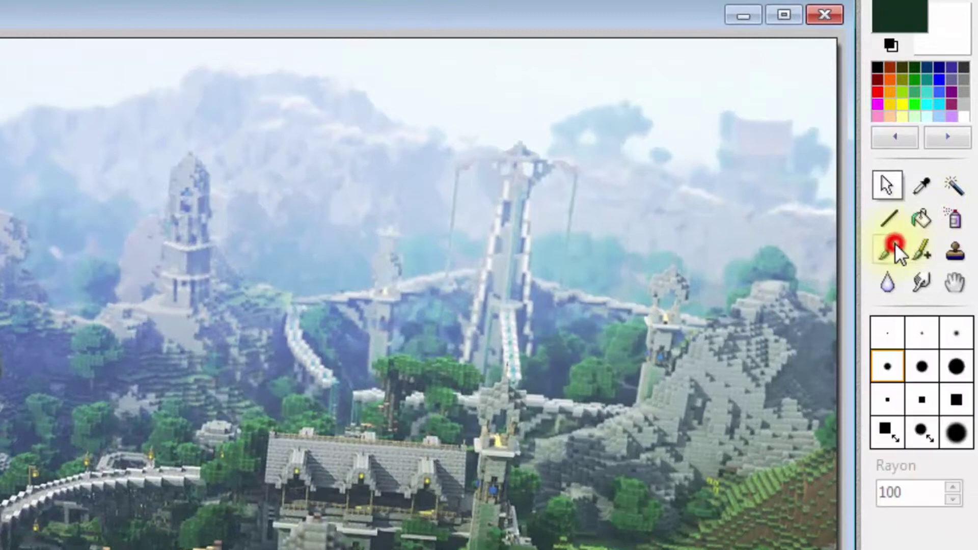
click(918, 91)
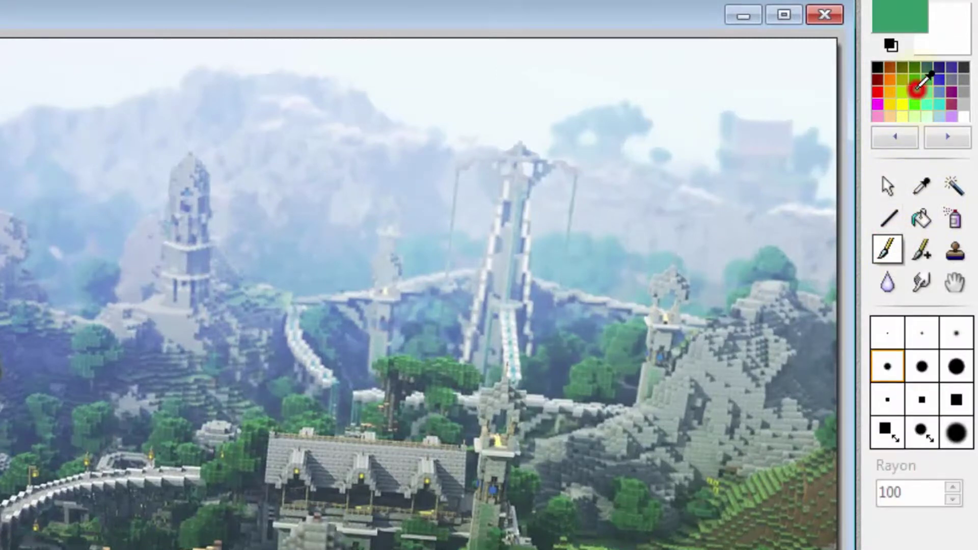
click(886, 431)
click(899, 492)
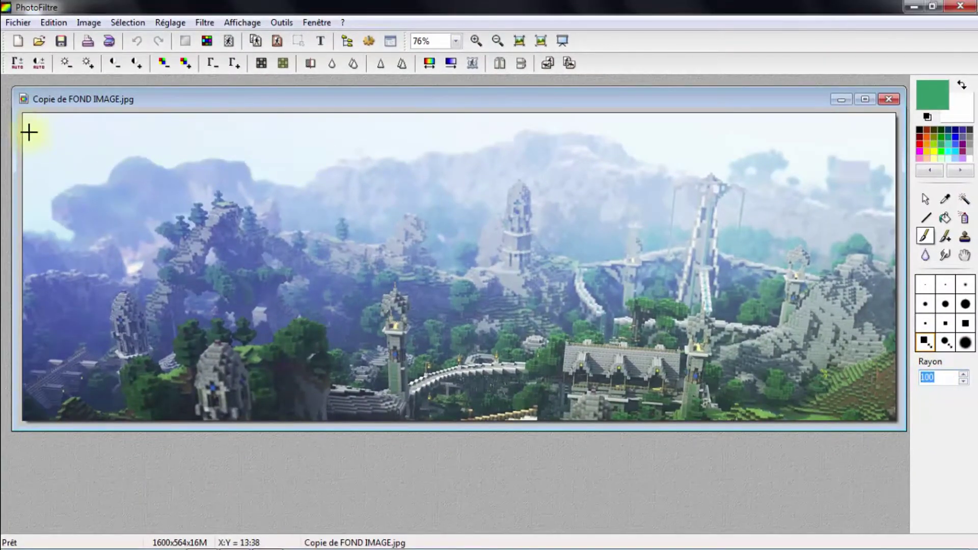
mouse_move(29, 132)
mouse_down()
mouse_move(135, 120)
mouse_move(867, 127)
mouse_move(429, 202)
mouse_move(113, 194)
mouse_move(51, 221)
mouse_move(539, 266)
mouse_move(859, 228)
mouse_move(775, 343)
mouse_move(207, 308)
mouse_move(44, 332)
mouse_move(191, 389)
mouse_move(612, 404)
mouse_move(876, 397)
mouse_up()
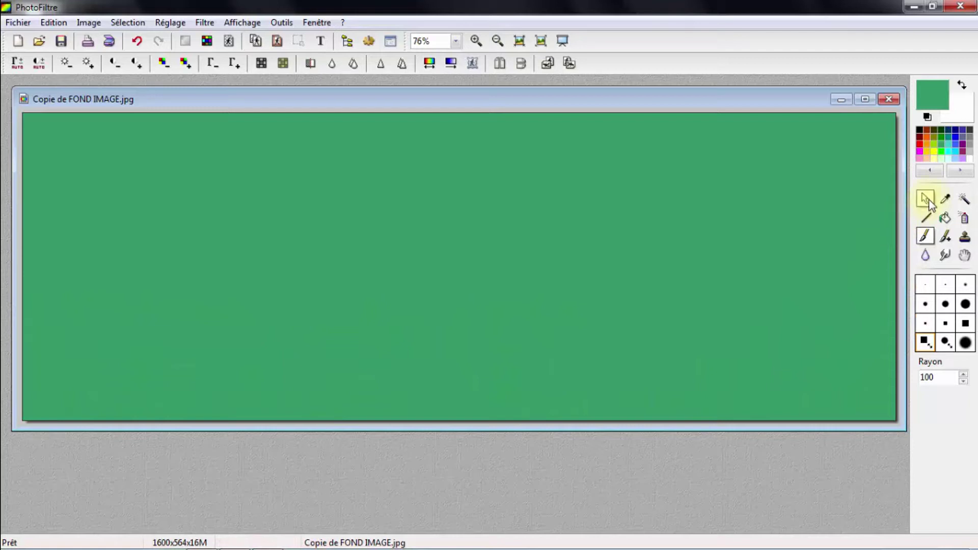
Step: Set up the text MINECRAFT in Volter (Goldfish) at size 100
click(926, 199)
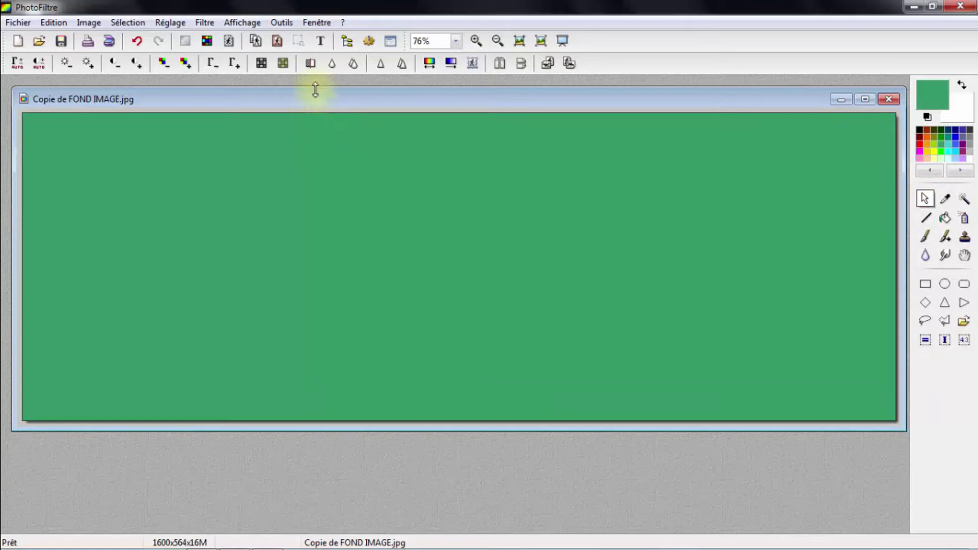
click(321, 42)
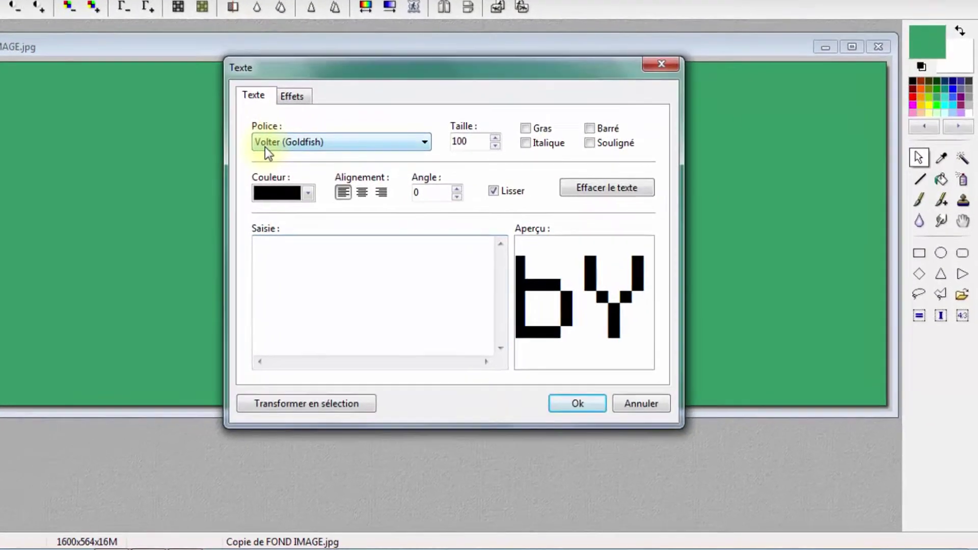
click(337, 183)
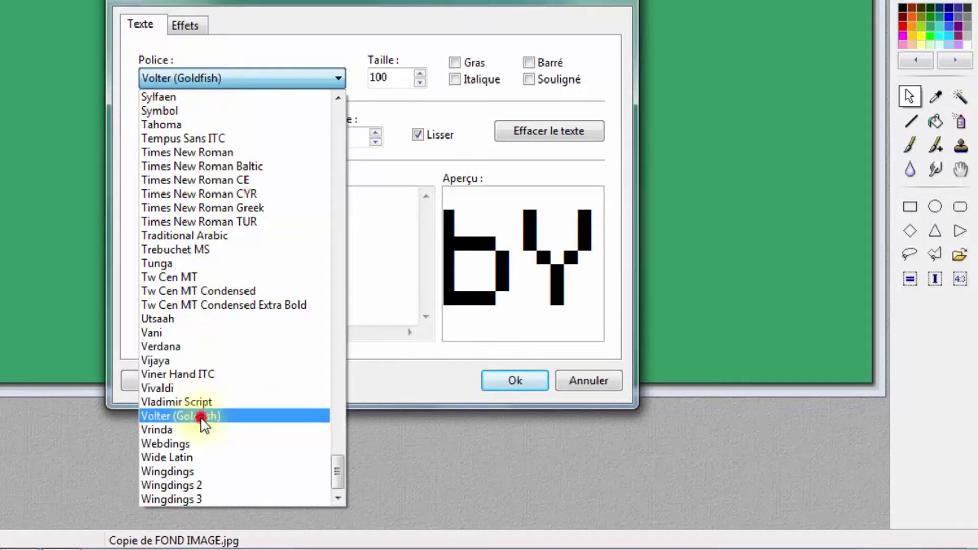
click(201, 417)
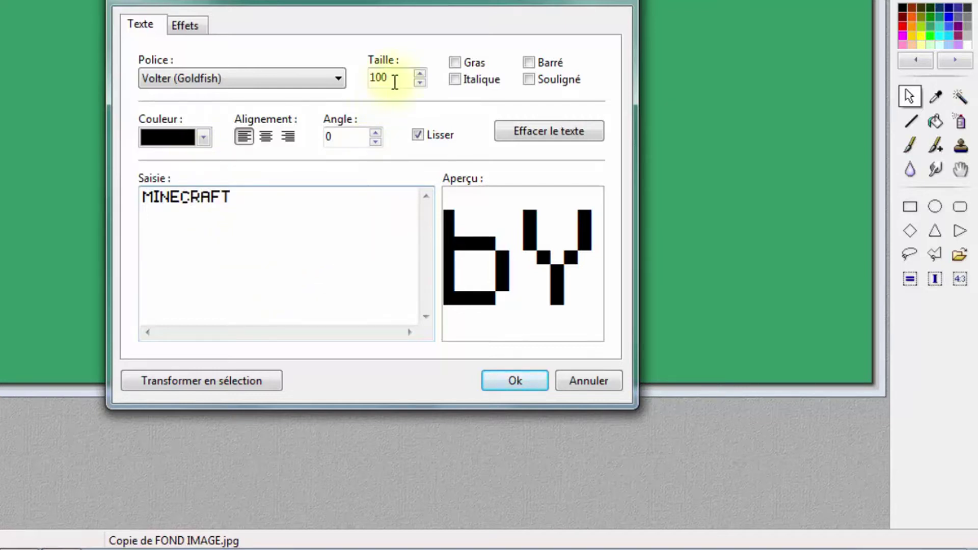
drag(395, 82, 367, 82)
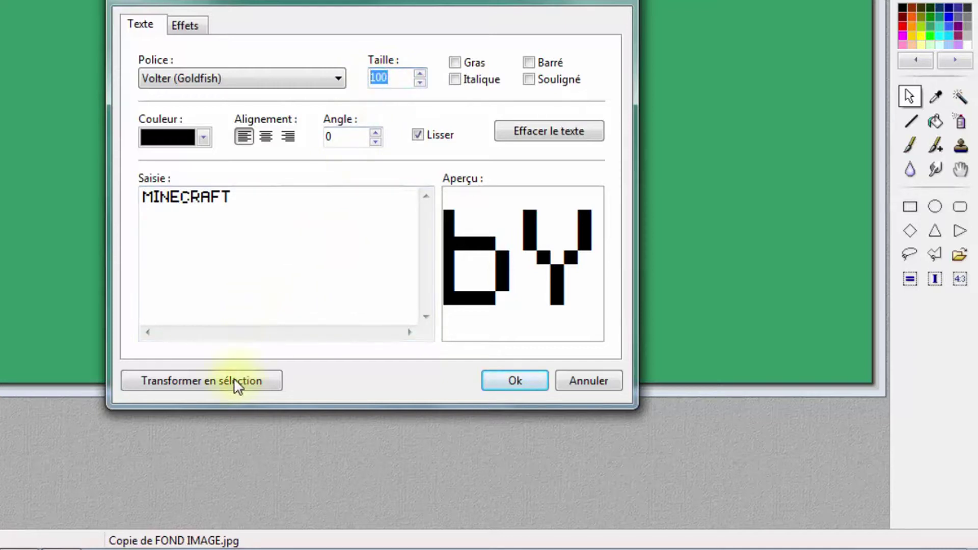
Step: Convert MINECRAFT to a selection and set up Contour et remplissage with no outline
click(171, 384)
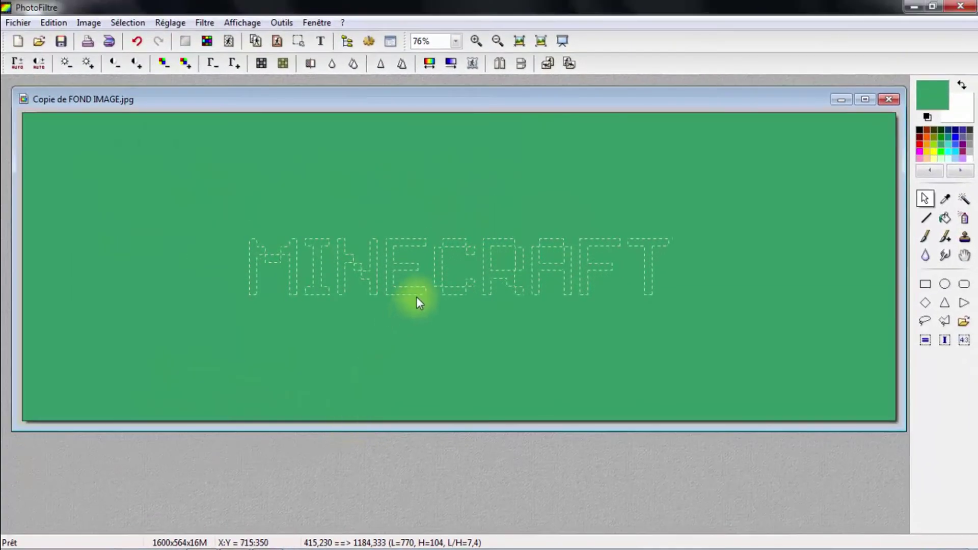
drag(402, 291, 402, 291)
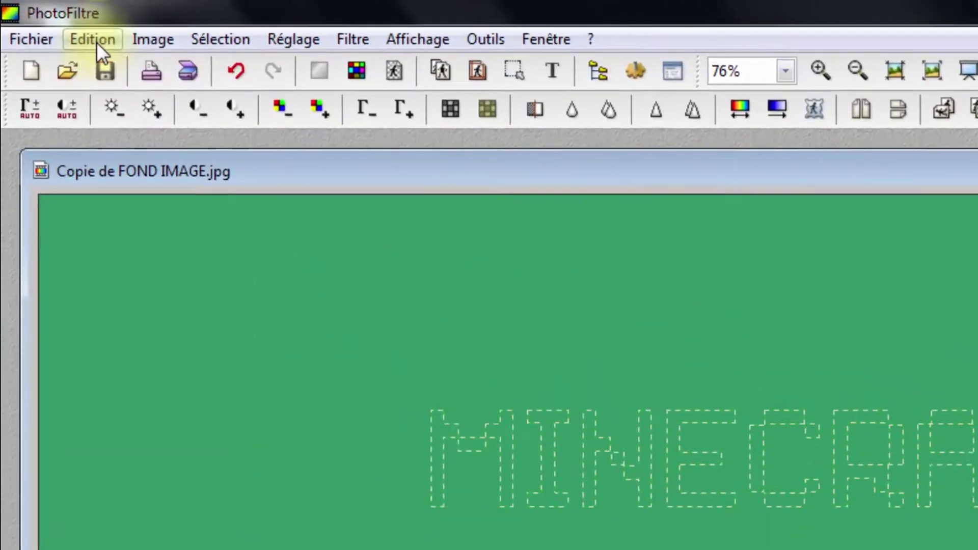
click(98, 43)
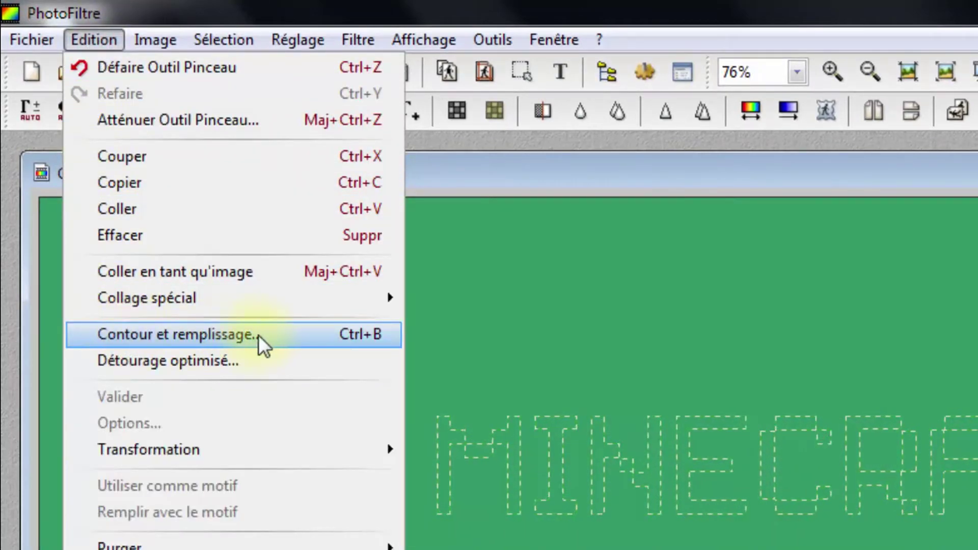
click(272, 336)
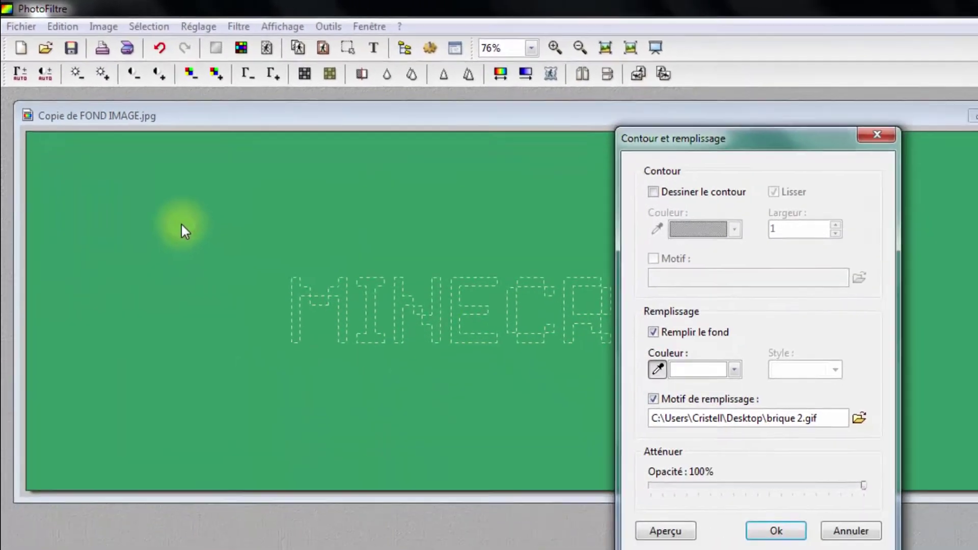
drag(714, 138, 795, 134)
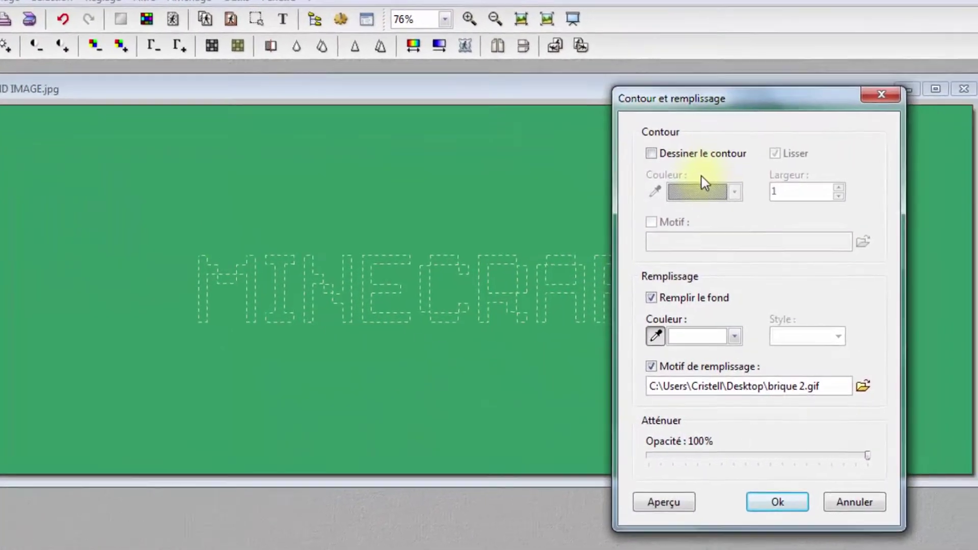
click(651, 154)
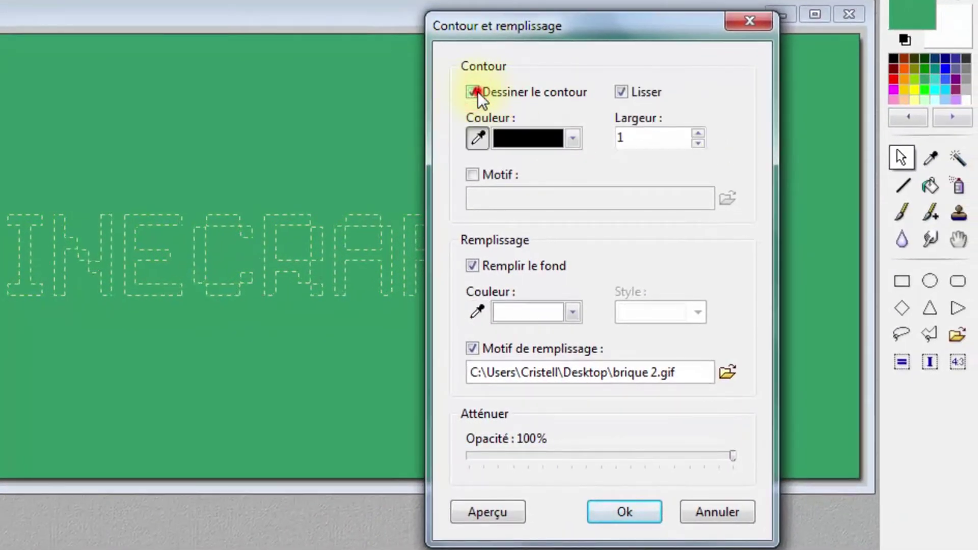
click(473, 92)
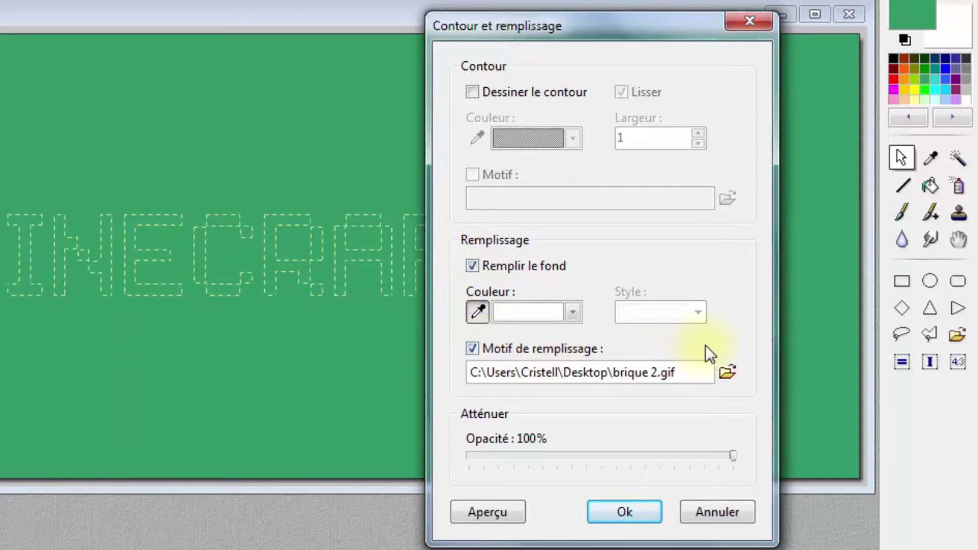
Step: Fill the letters with the Desktop brique.gif pattern, previewing before applying
click(724, 373)
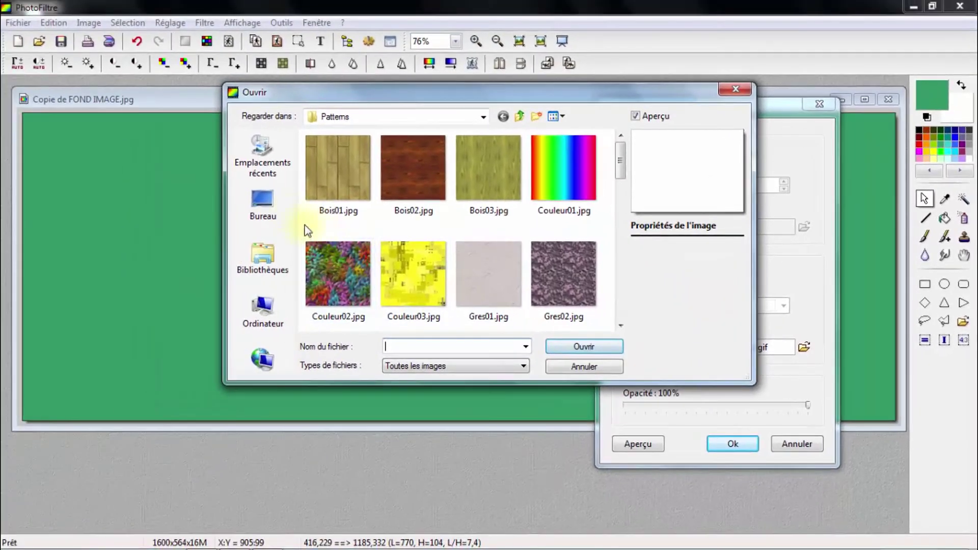
click(268, 204)
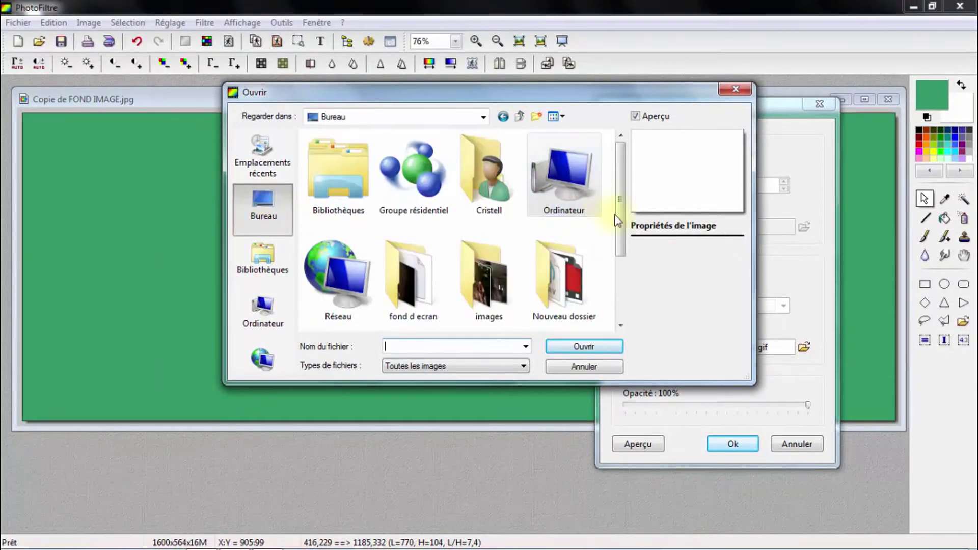
drag(621, 231, 625, 307)
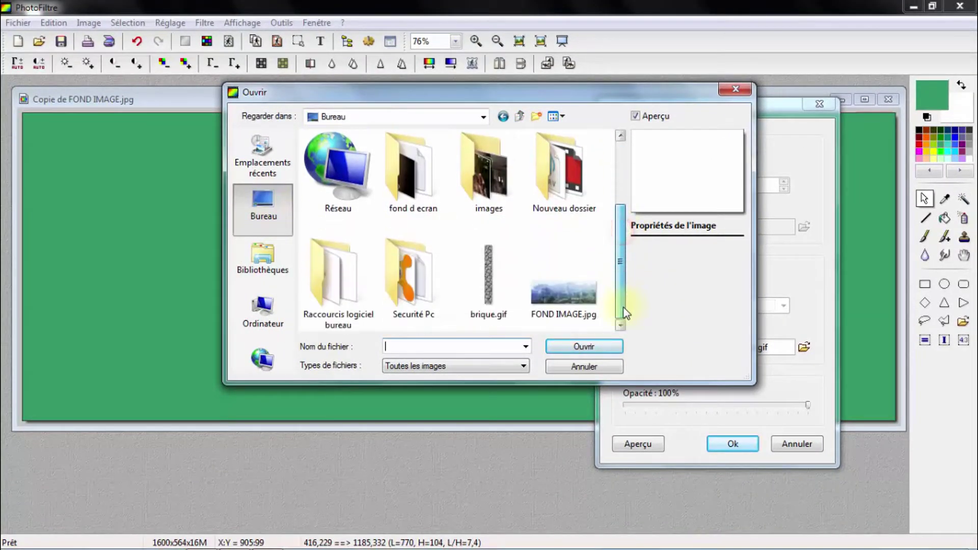
click(489, 285)
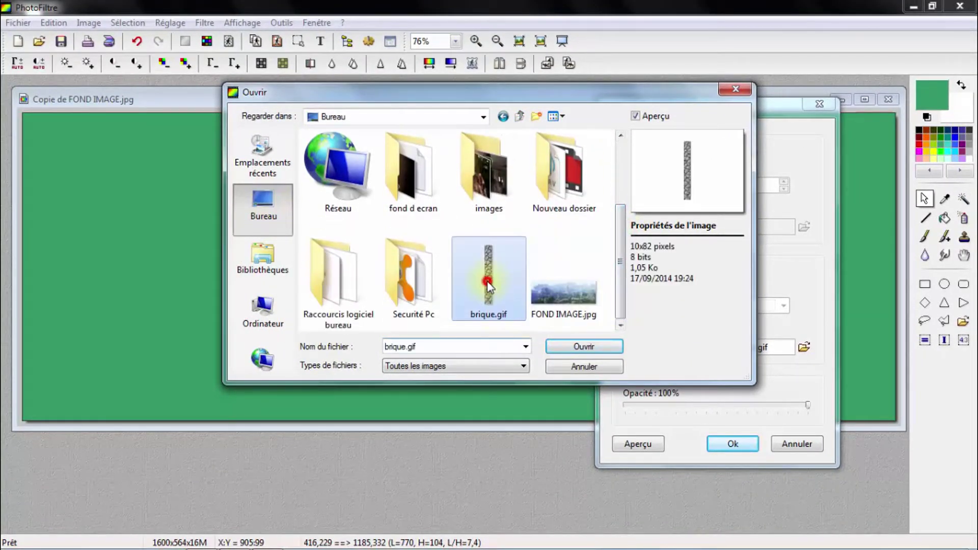
click(591, 348)
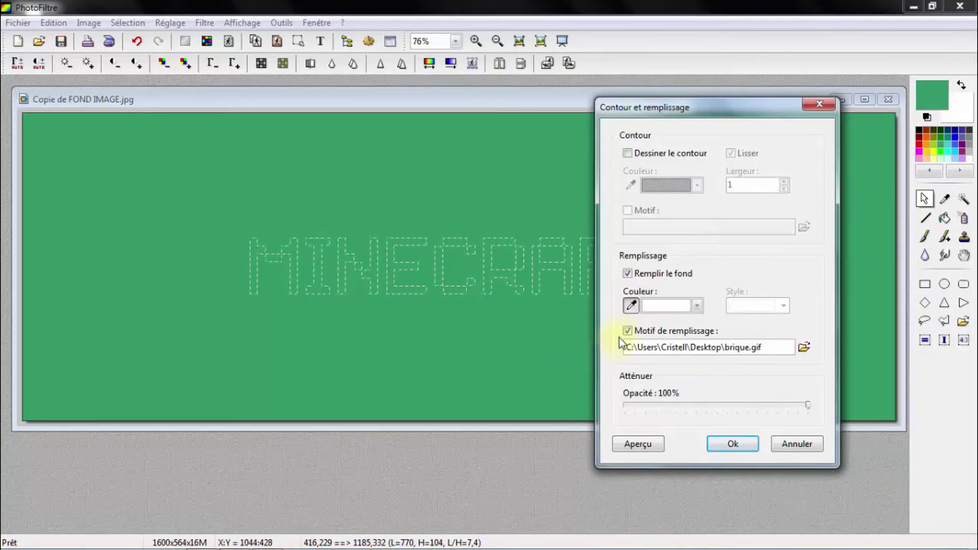
click(644, 444)
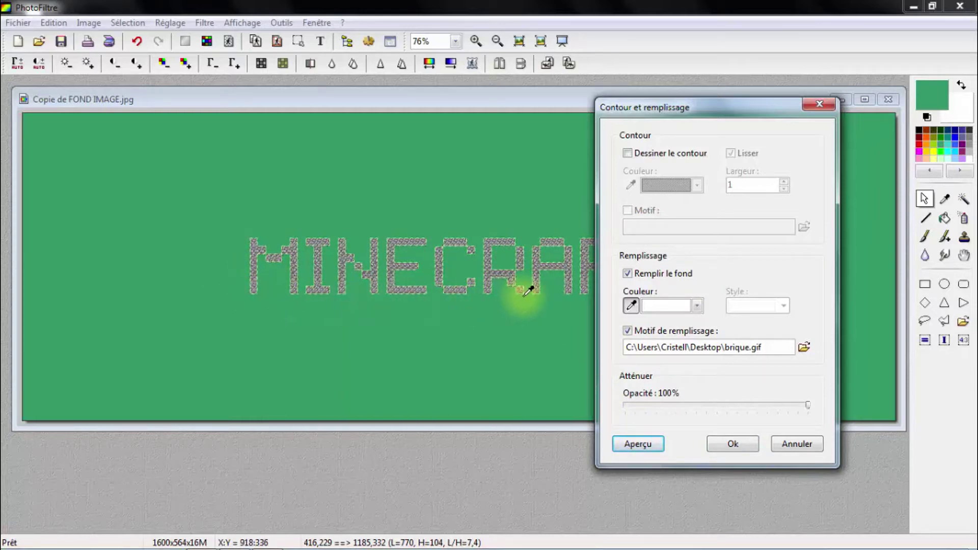
click(732, 444)
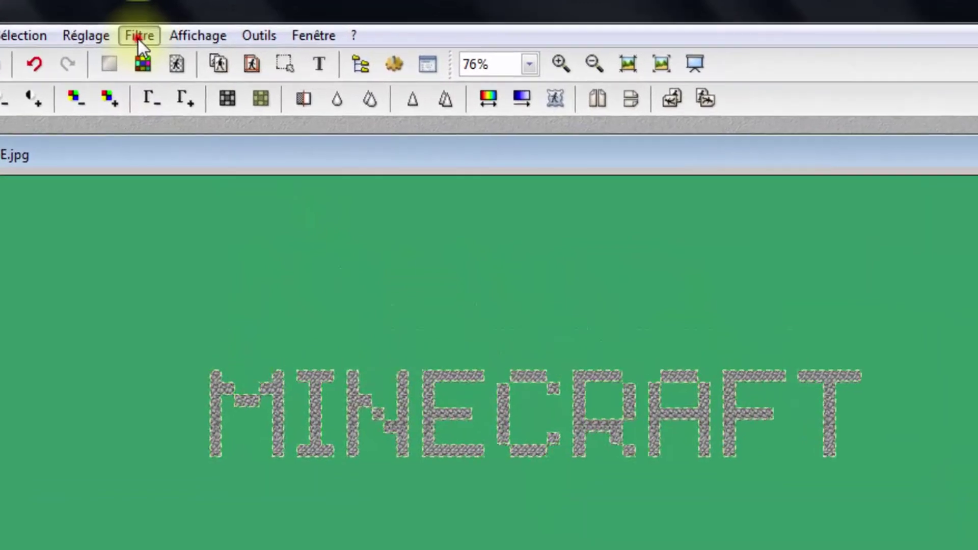
Step: Add a black, flat Ombre portée to MINECRAFT with X 0, Y 15, opacity 70
click(203, 23)
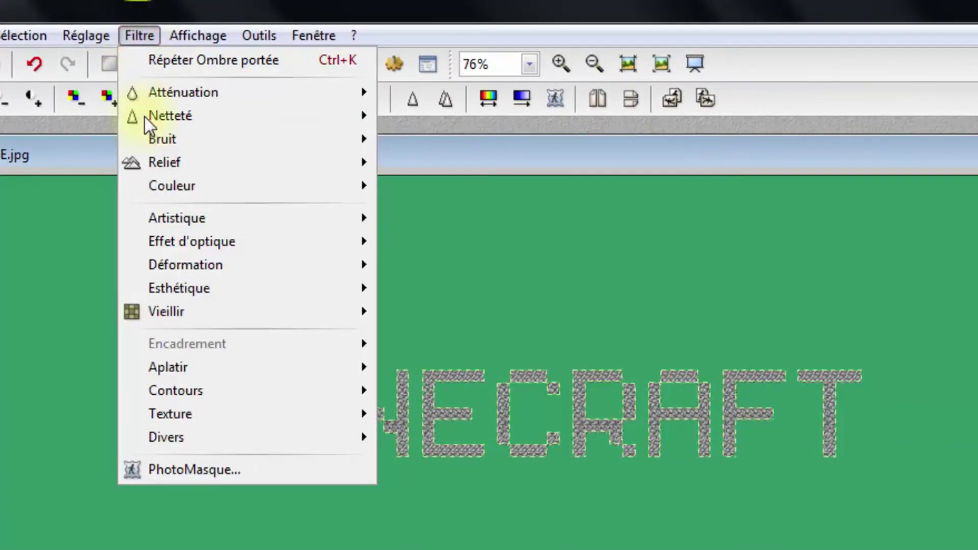
mouse_move(179, 288)
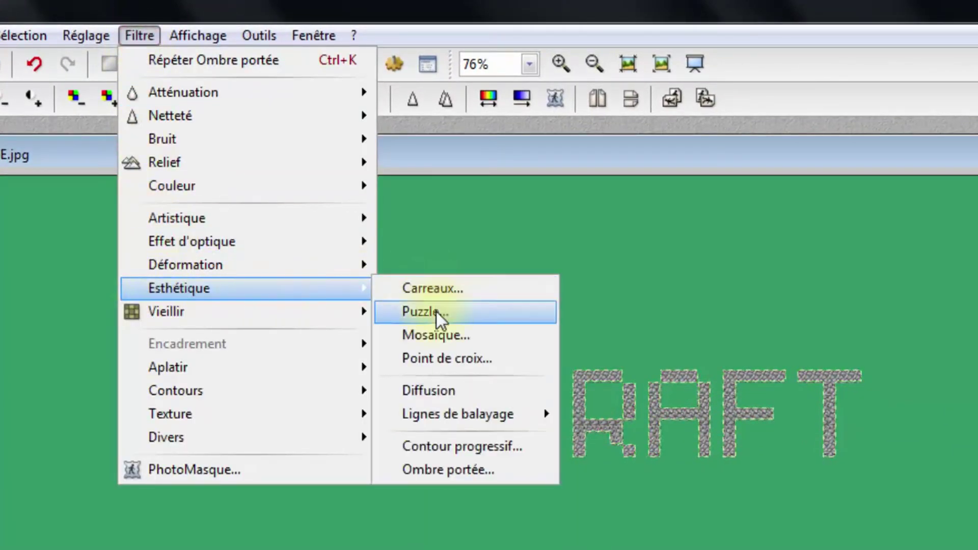
click(453, 469)
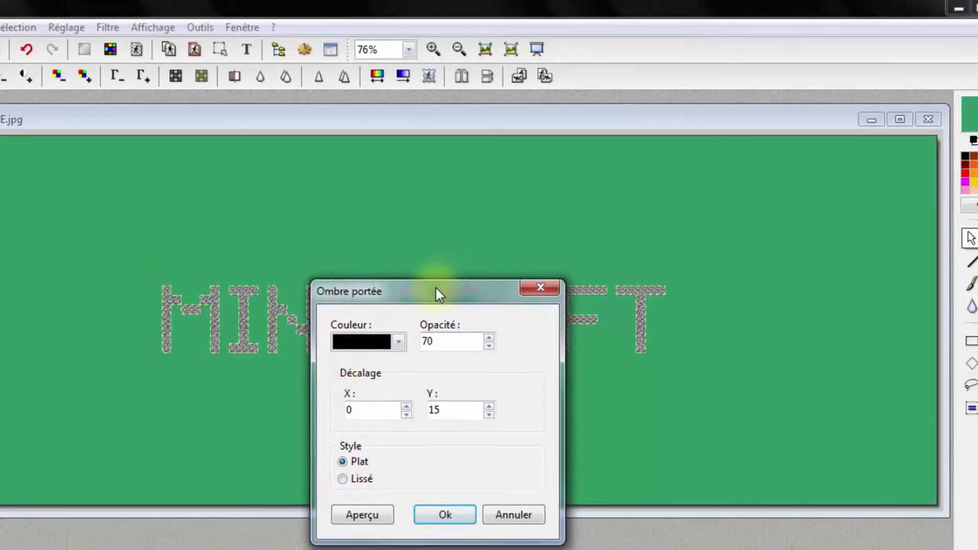
mouse_move(436, 286)
mouse_down()
mouse_move(768, 285)
mouse_move(790, 130)
mouse_up()
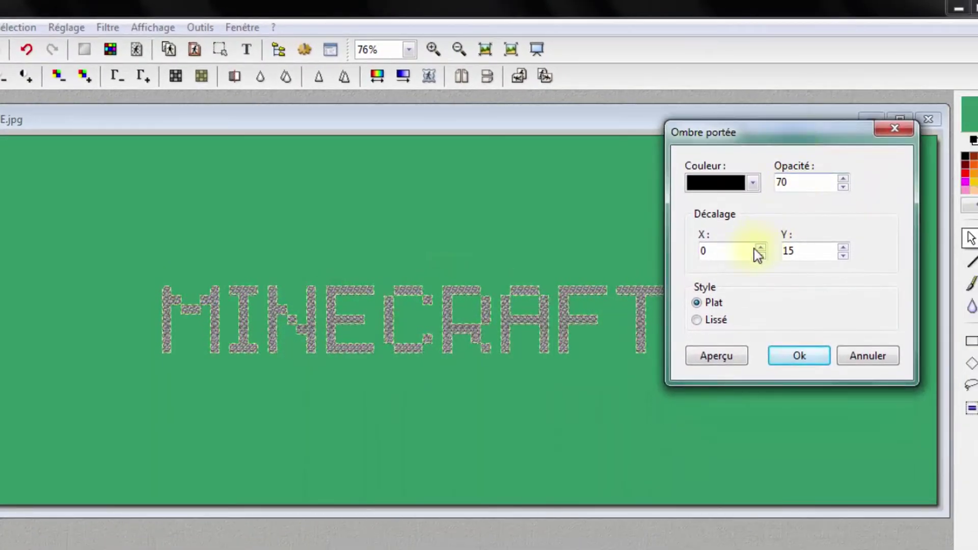
click(707, 359)
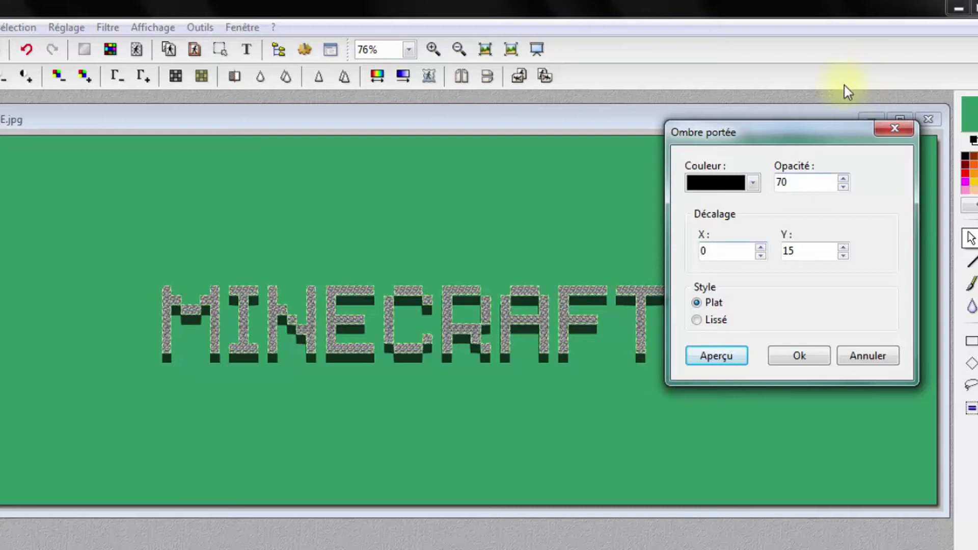
drag(804, 135, 831, 137)
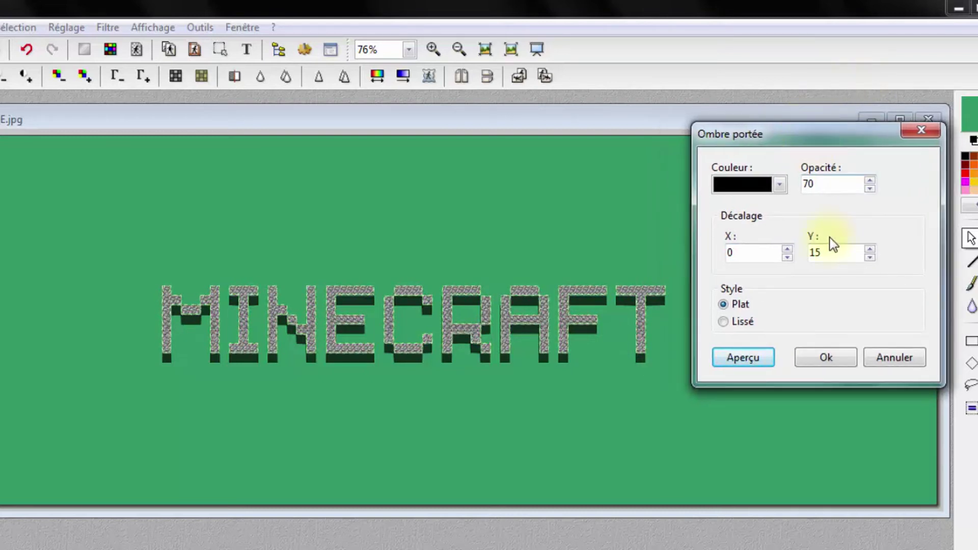
double_click(734, 253)
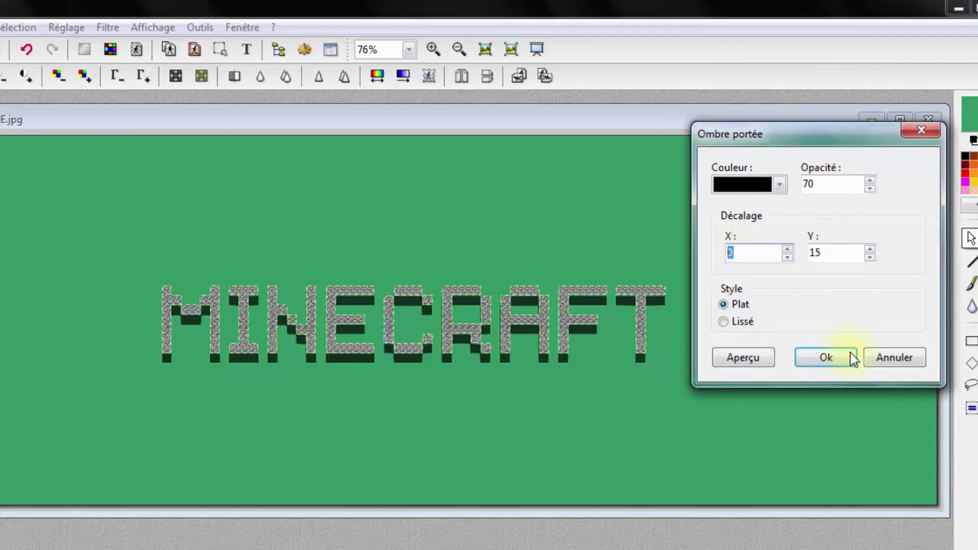
double_click(830, 252)
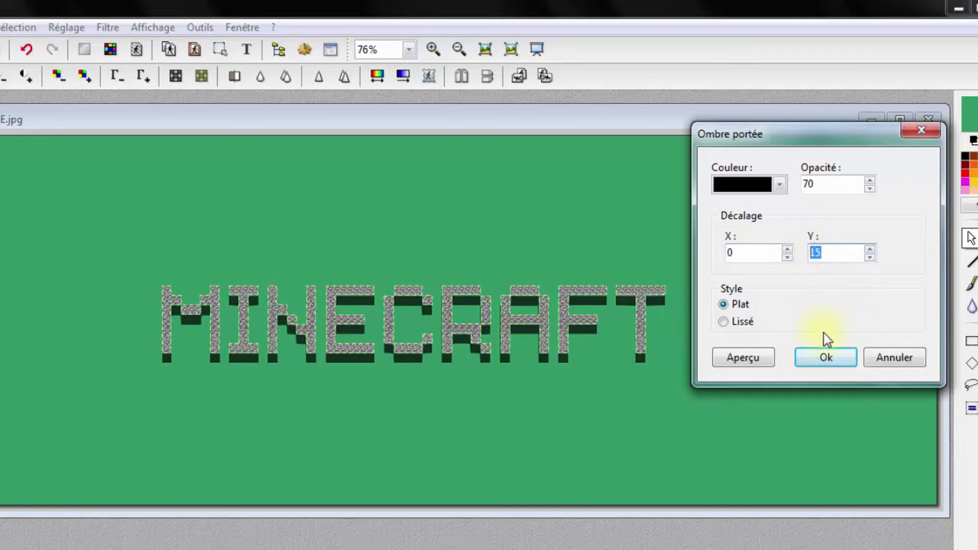
click(826, 361)
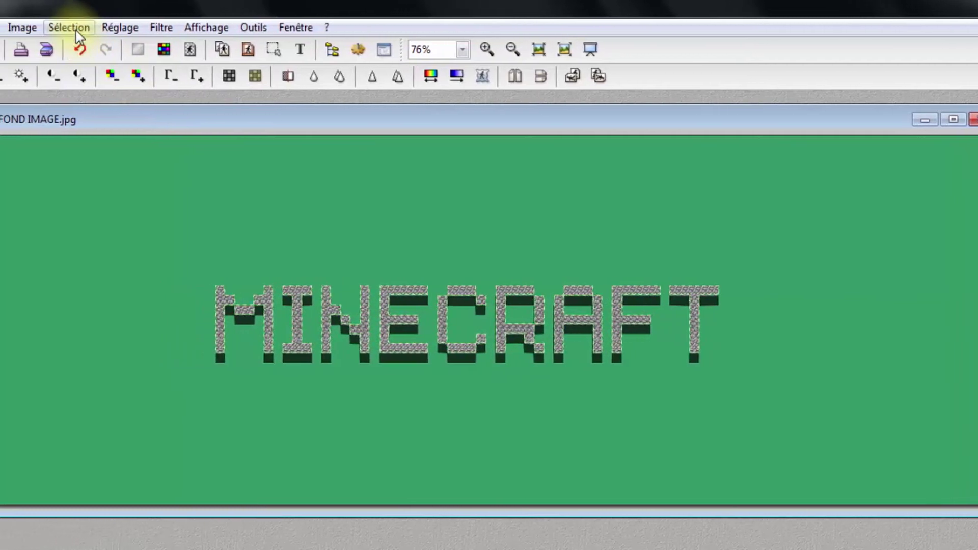
Step: Hide the selection, copy the MINECRAFT image and paste it onto FOND IMAGE.jpg
click(76, 30)
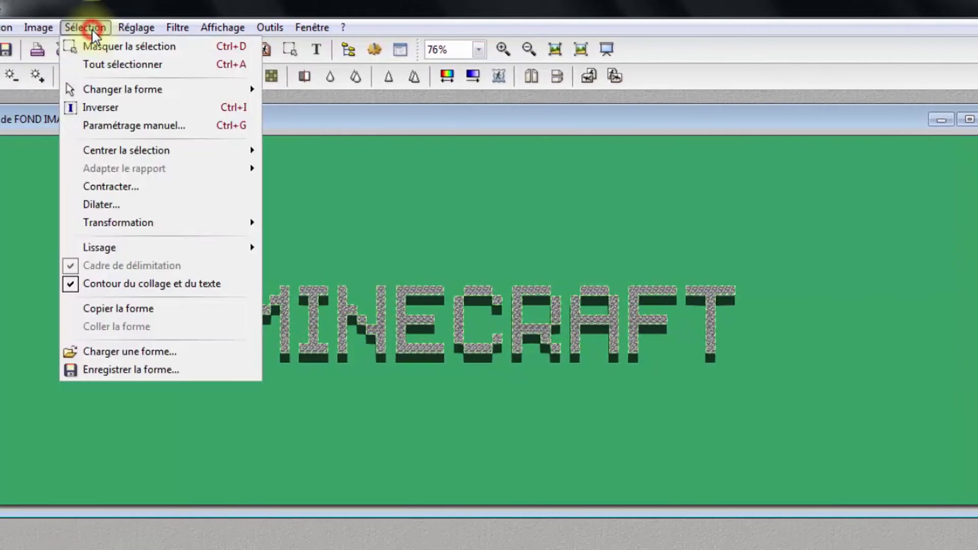
click(87, 46)
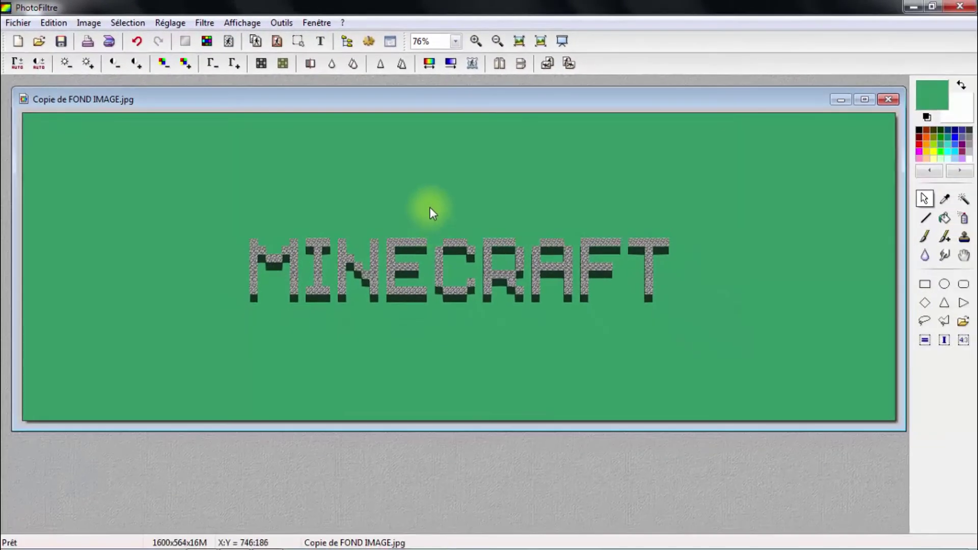
right_click(430, 207)
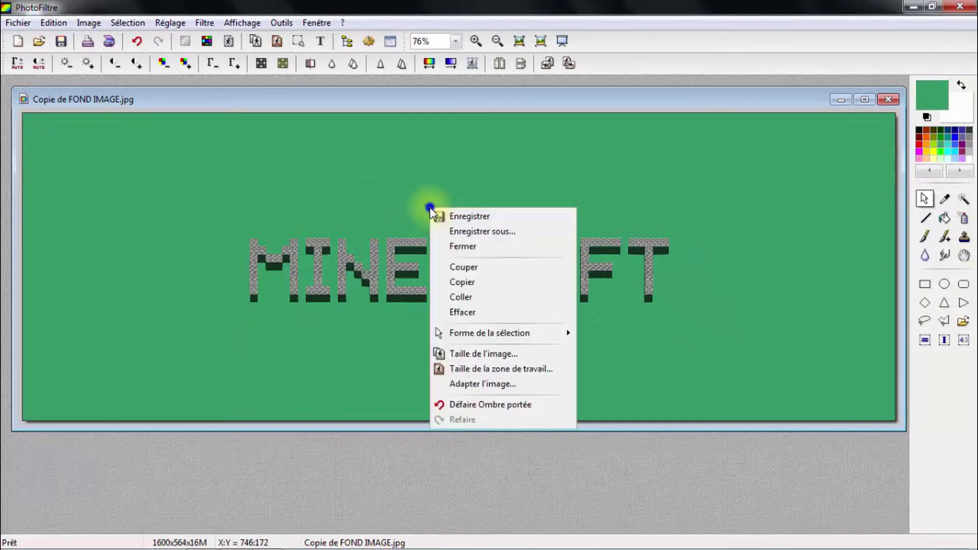
click(456, 283)
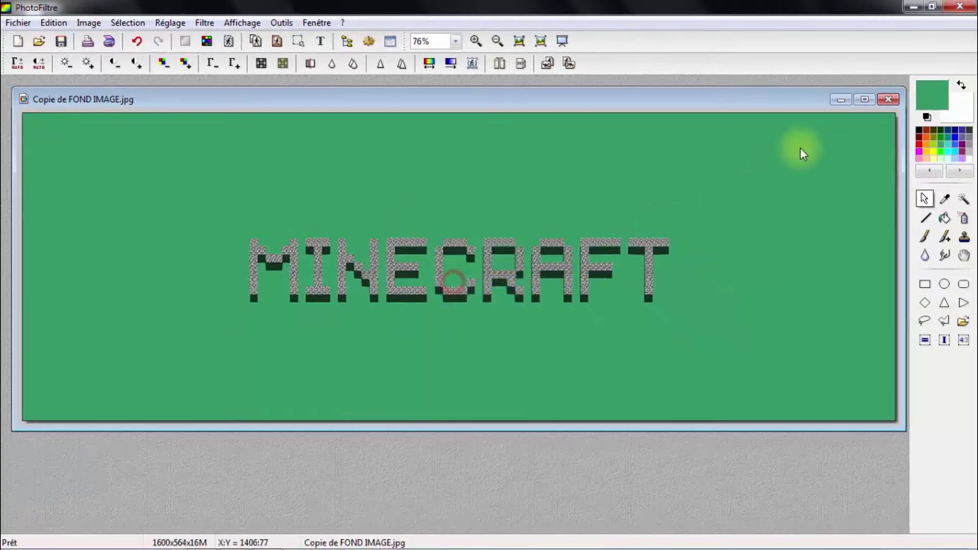
click(840, 102)
drag(439, 107, 456, 119)
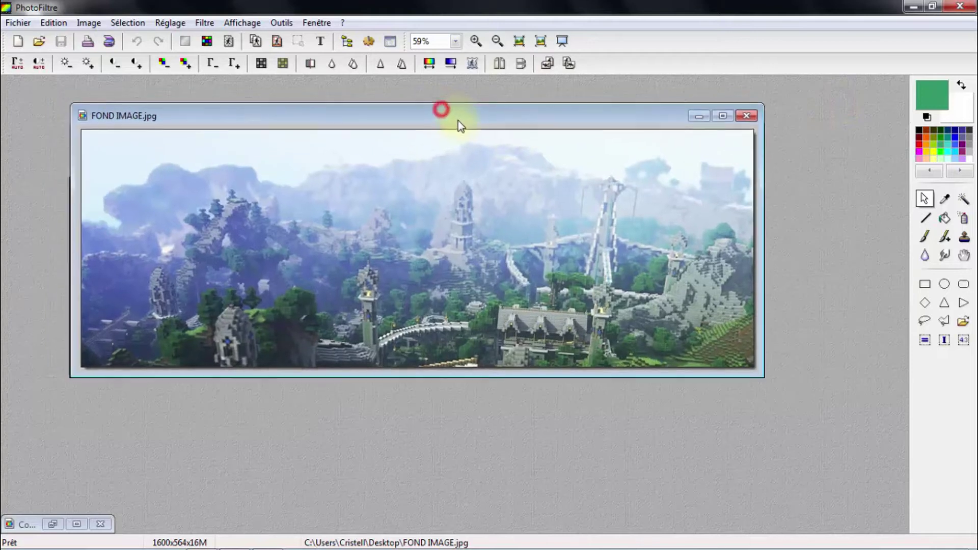
right_click(354, 212)
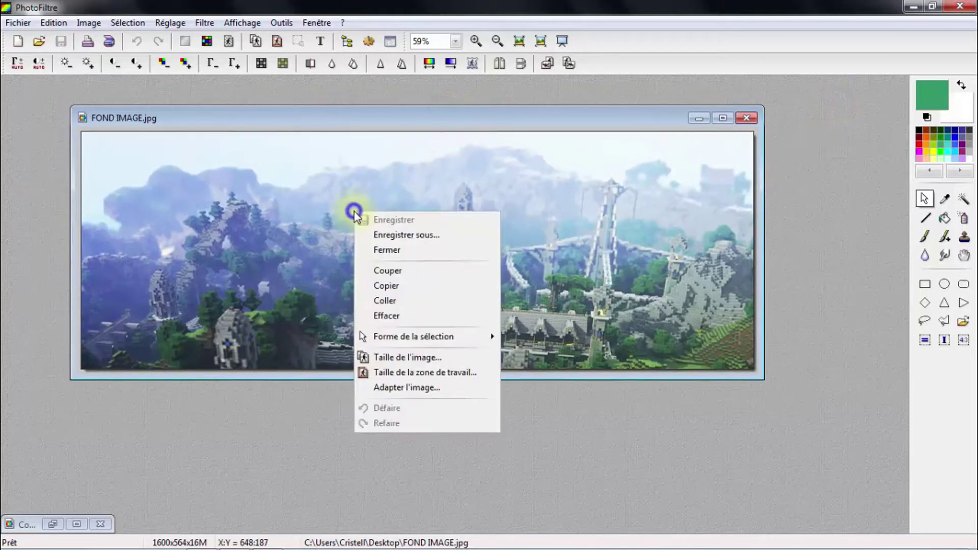
click(396, 301)
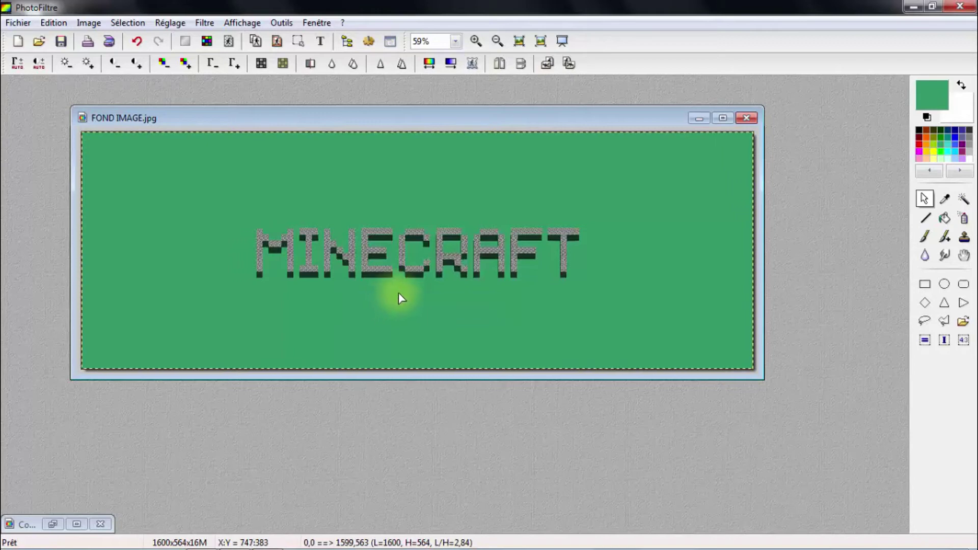
Step: Make the pasted layer's green backdrop transparent with Tolérance 45
right_click(402, 296)
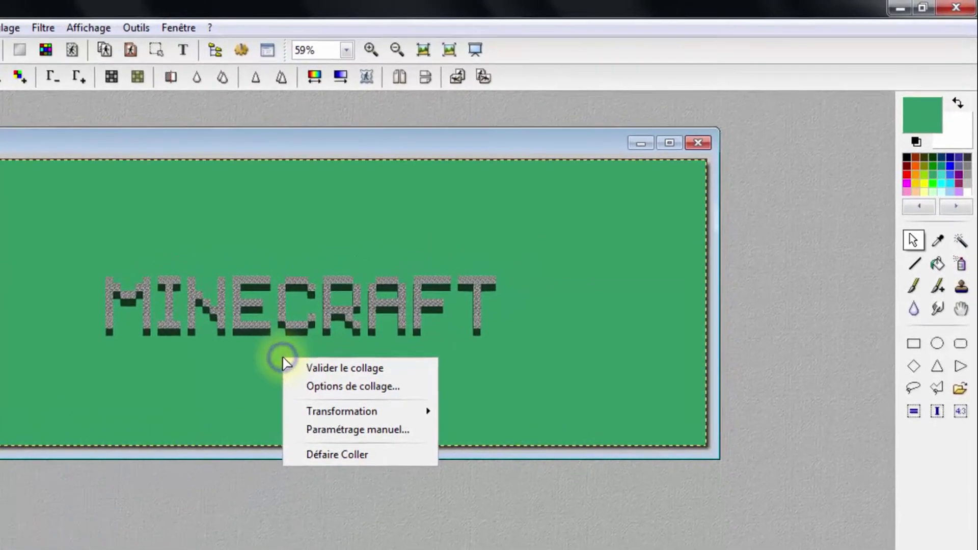
click(295, 397)
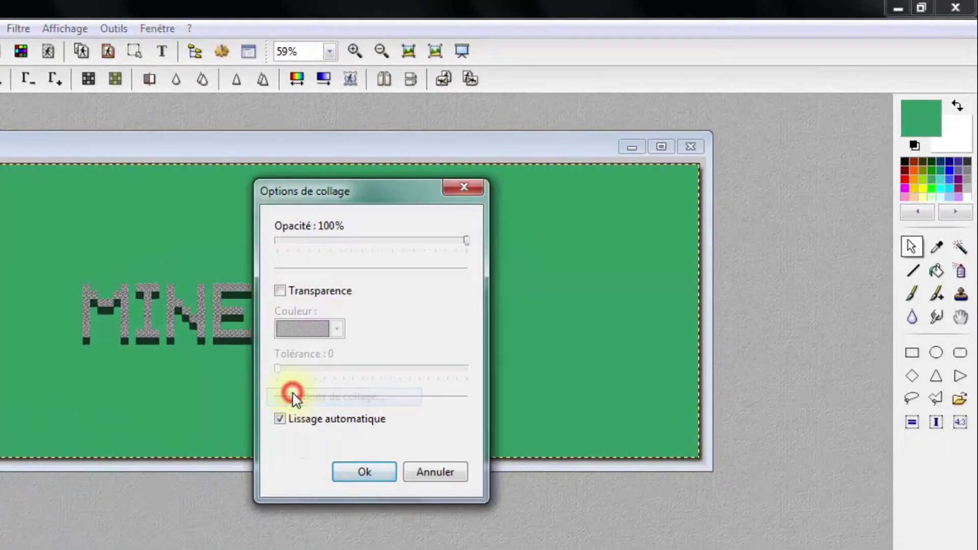
click(281, 291)
click(95, 375)
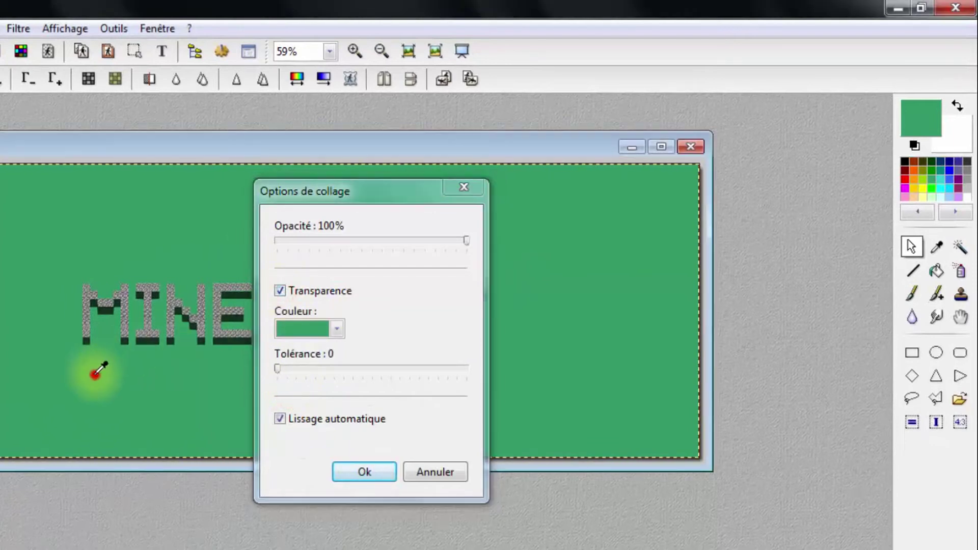
drag(278, 369, 362, 368)
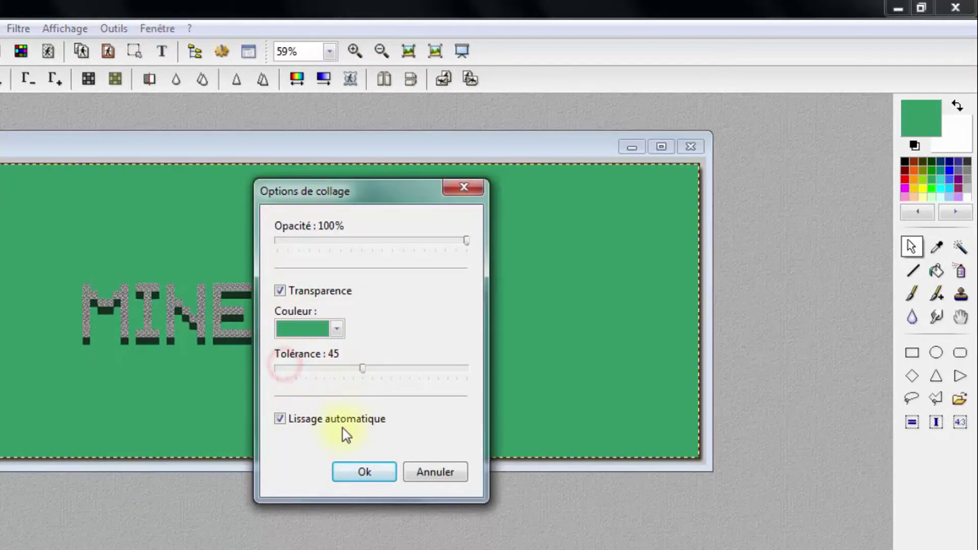
click(354, 471)
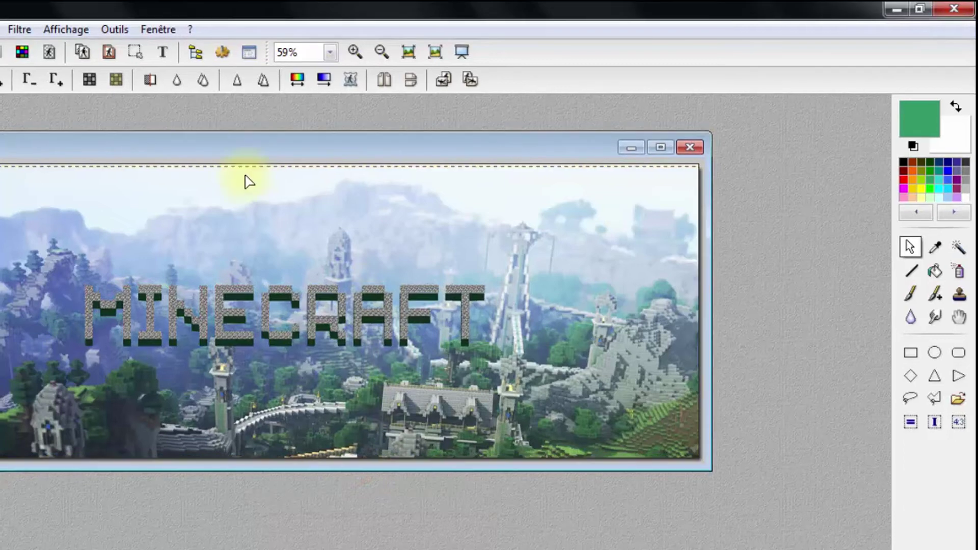
right_click(567, 279)
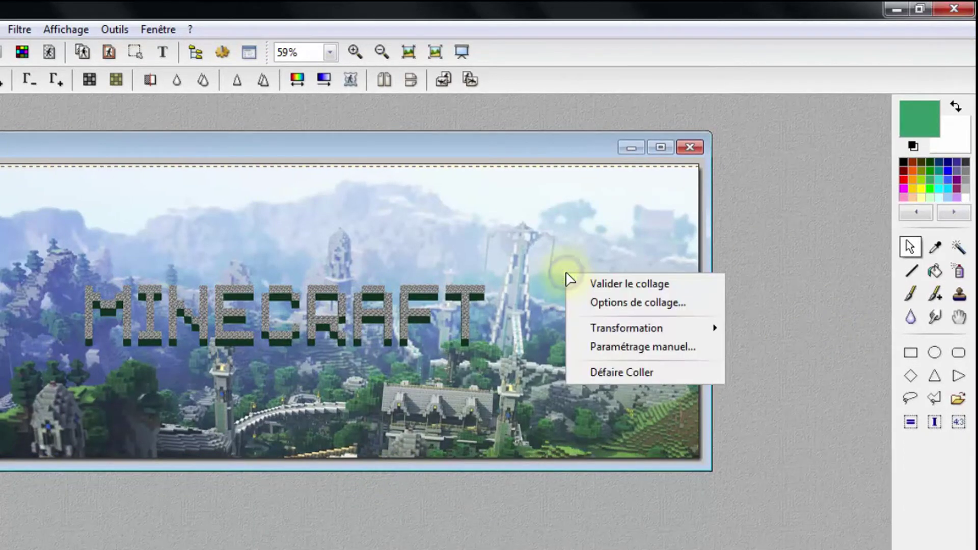
mouse_move(627, 328)
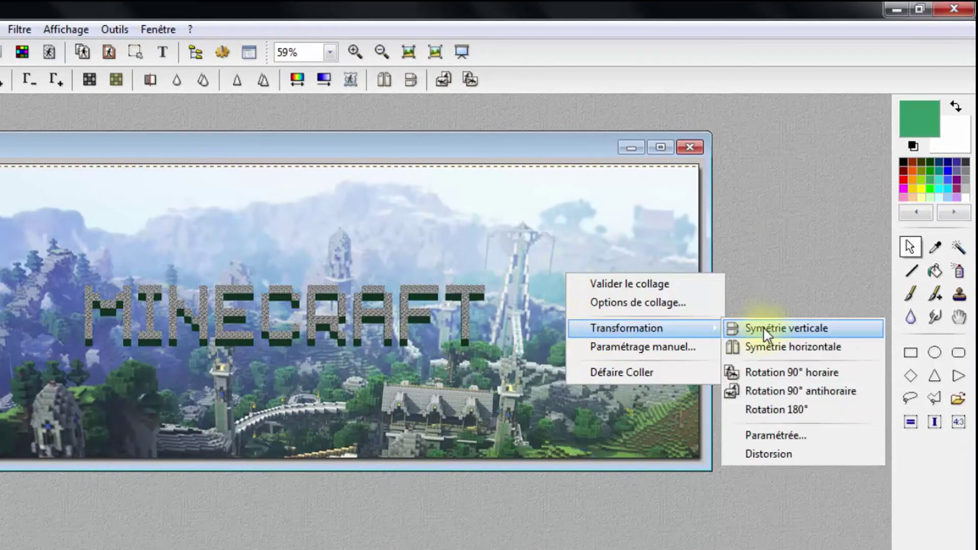
click(769, 454)
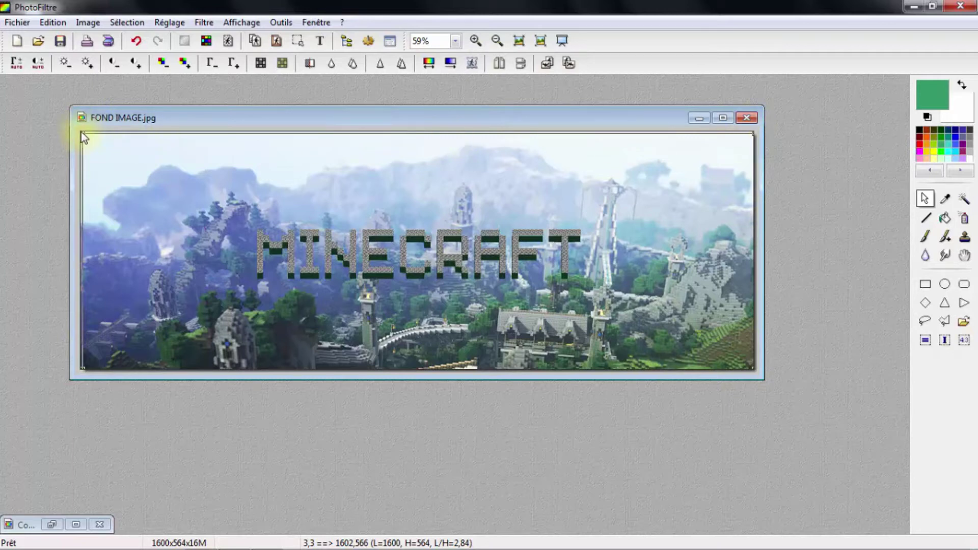
Step: Distort the MINECRAFT text by pulling its top corners inward for perspective
drag(83, 137, 129, 136)
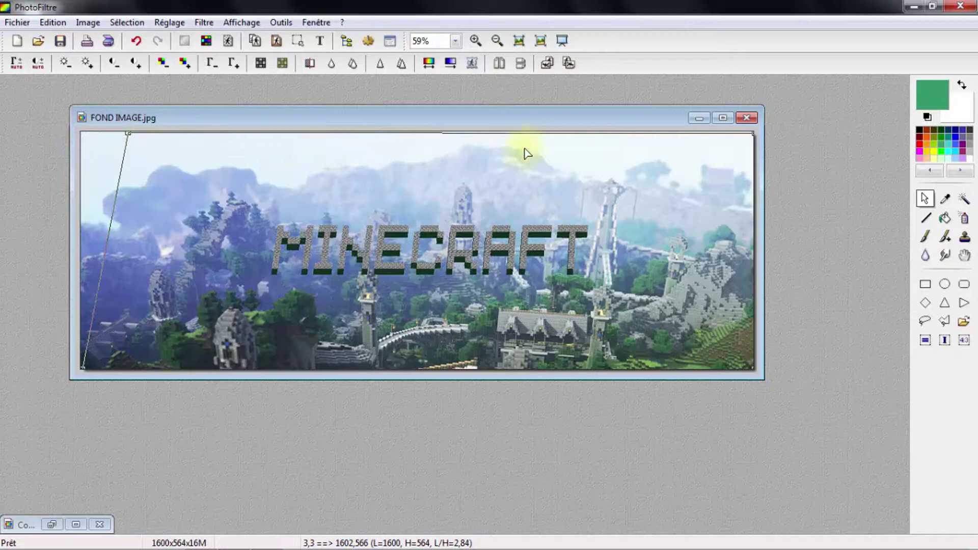
drag(527, 153, 521, 152)
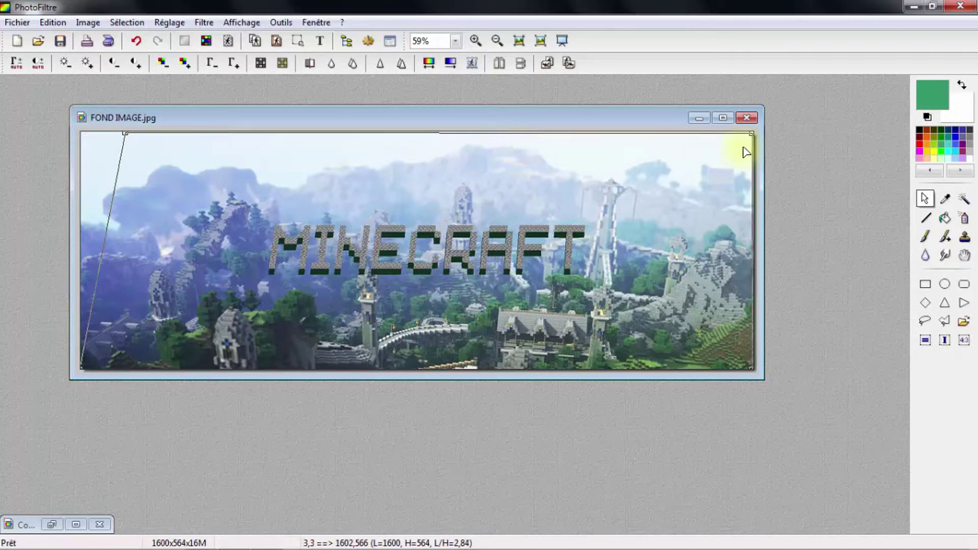
drag(751, 135, 719, 134)
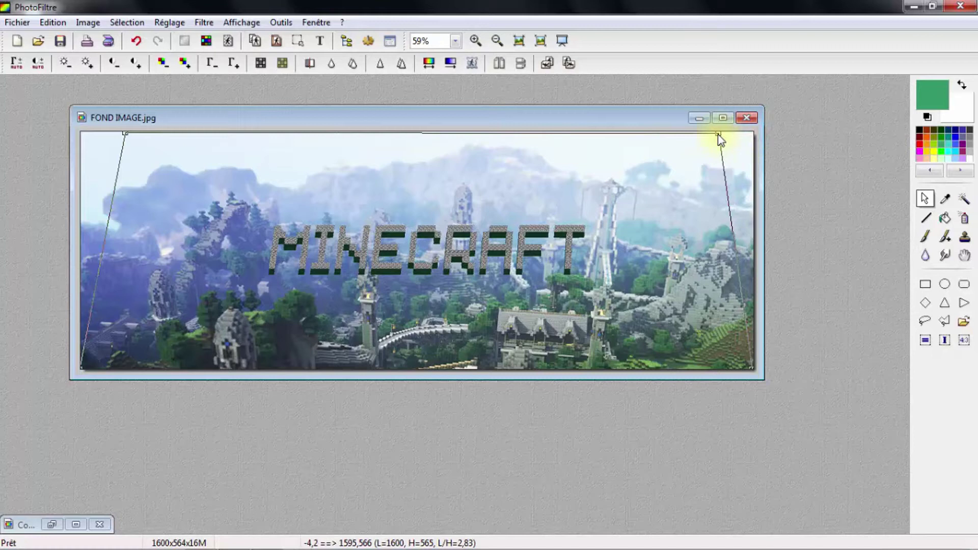
drag(718, 136, 719, 135)
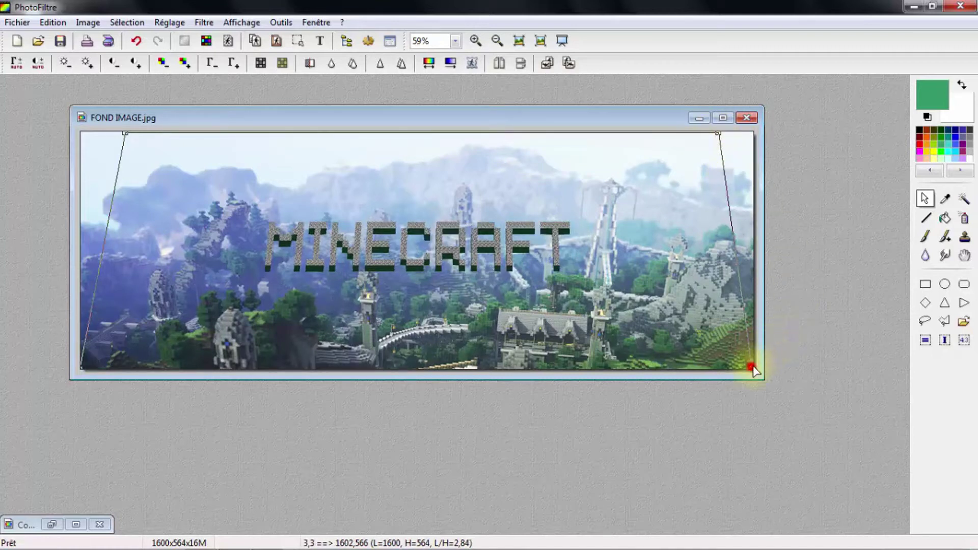
drag(751, 367, 791, 371)
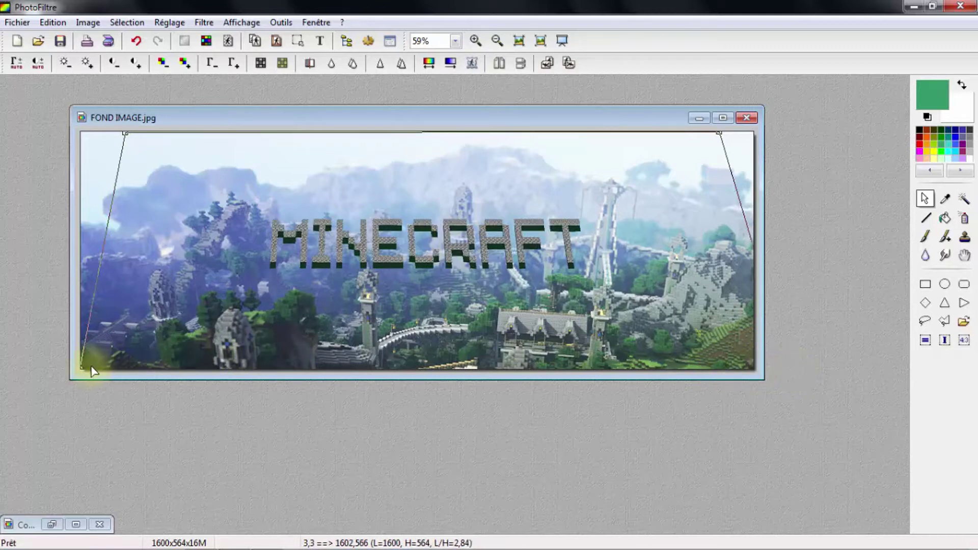
Step: Raise the bottom edge to lift the text near the top, and apply the distortion
mouse_move(81, 367)
mouse_down()
mouse_move(68, 361)
mouse_move(64, 372)
mouse_up()
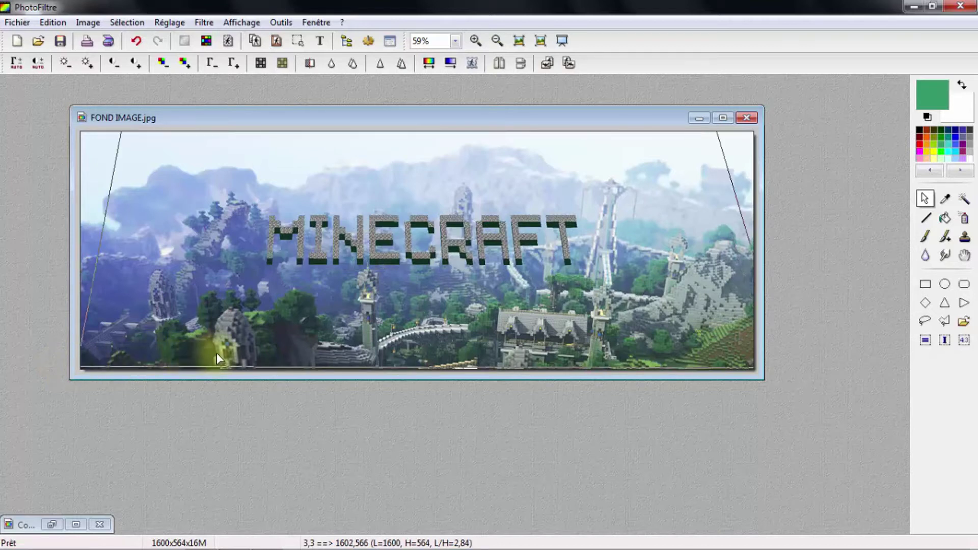
mouse_move(216, 354)
mouse_down()
mouse_move(246, 270)
mouse_move(268, 283)
mouse_up()
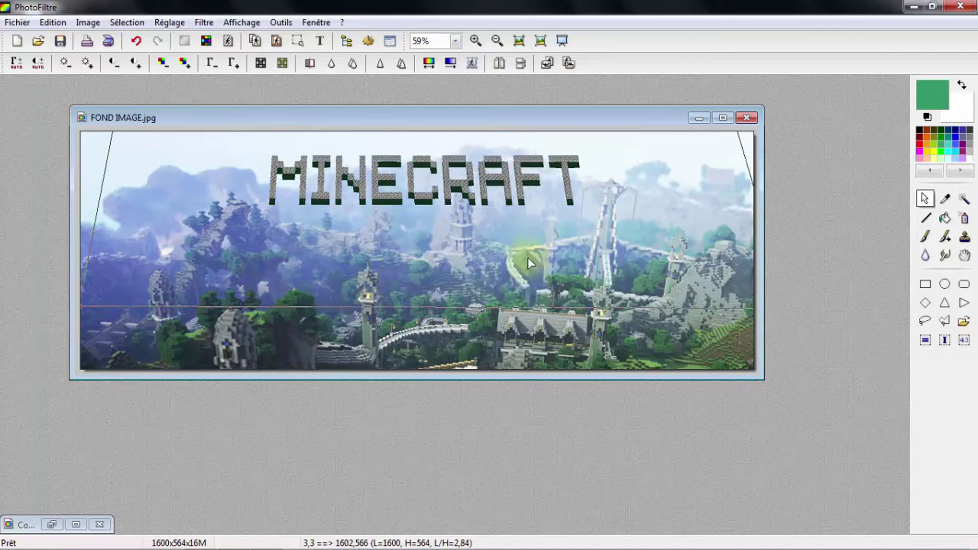
right_click(456, 259)
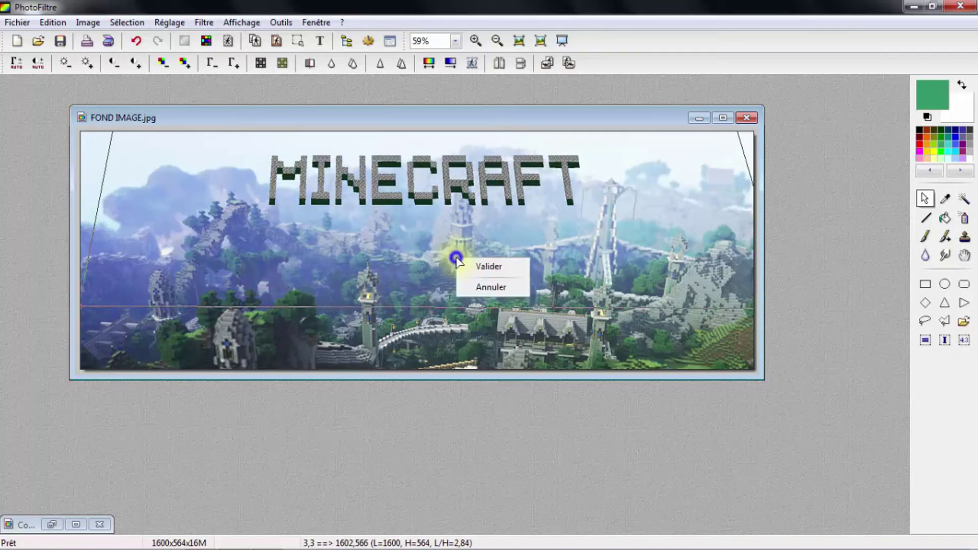
click(497, 266)
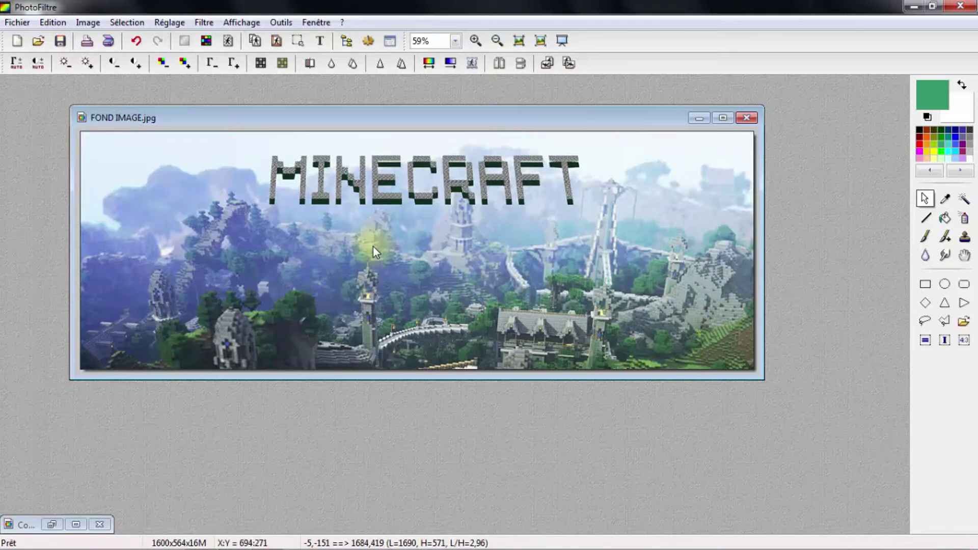
Step: Shift the landscape window and zoom from about 59% to 300% on the AFT letters
drag(597, 118, 583, 133)
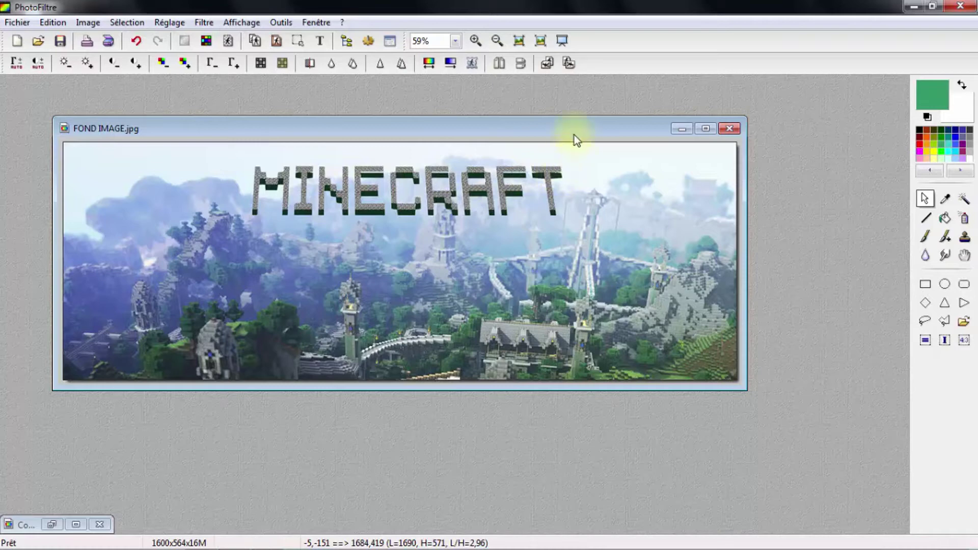
drag(573, 135, 567, 139)
scroll(487, 180, down, 1)
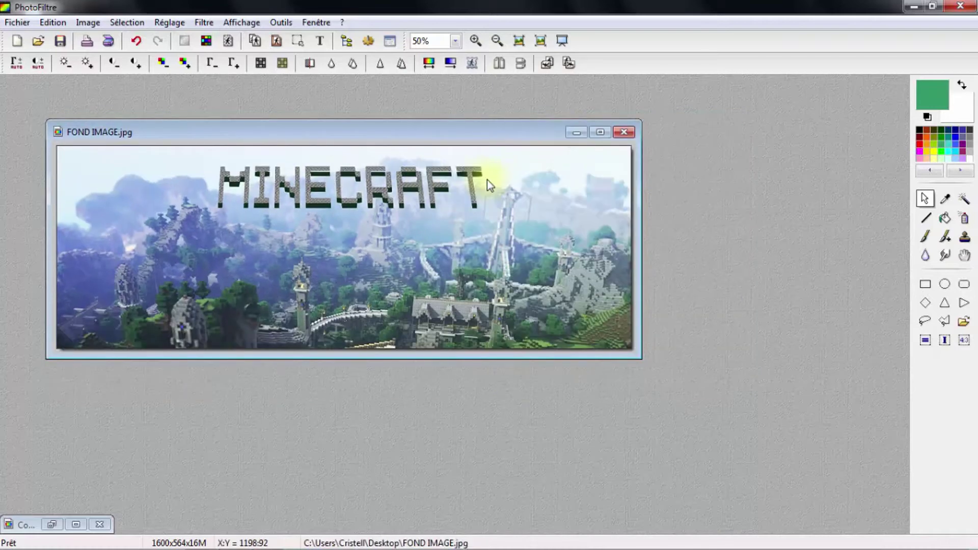
scroll(420, 172, up, 1)
scroll(561, 194, up, 1)
scroll(612, 196, up, 1)
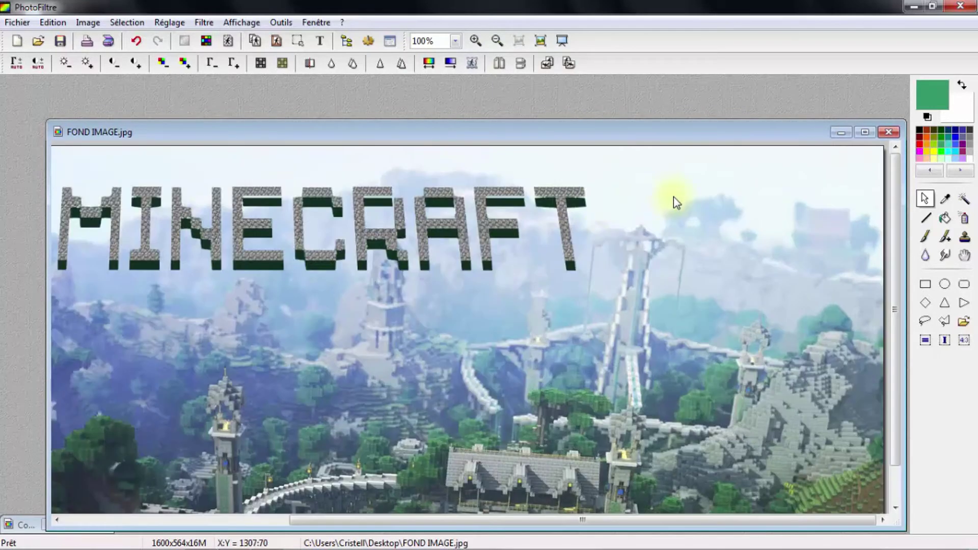
scroll(588, 237, up, 1)
scroll(592, 273, up, 1)
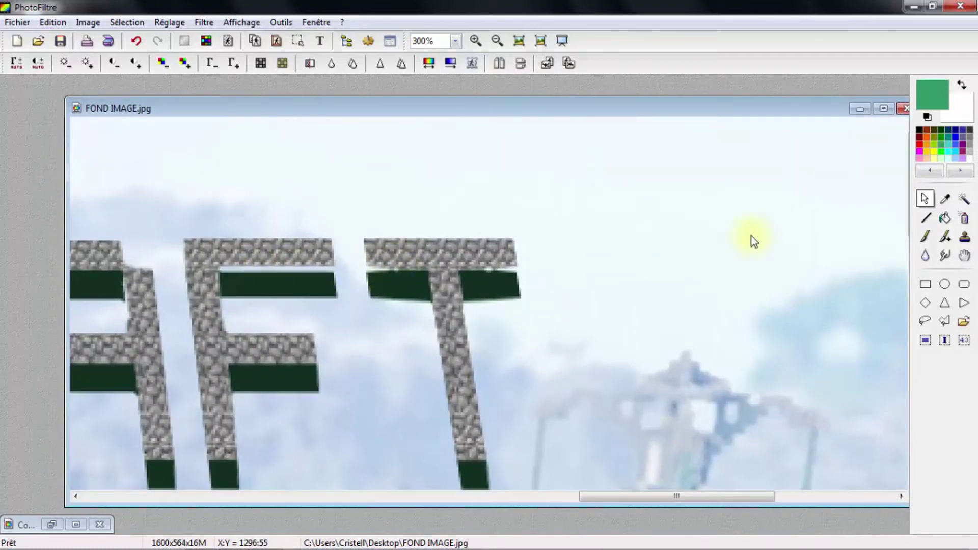
Step: Sample the shadow's dark green #102F1F with the Pipette and select the Line tool
click(945, 200)
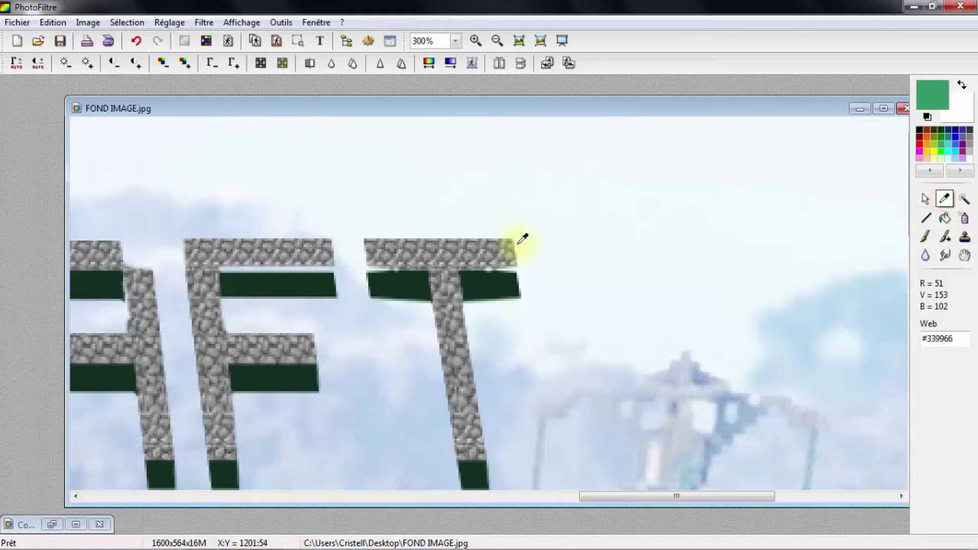
click(407, 282)
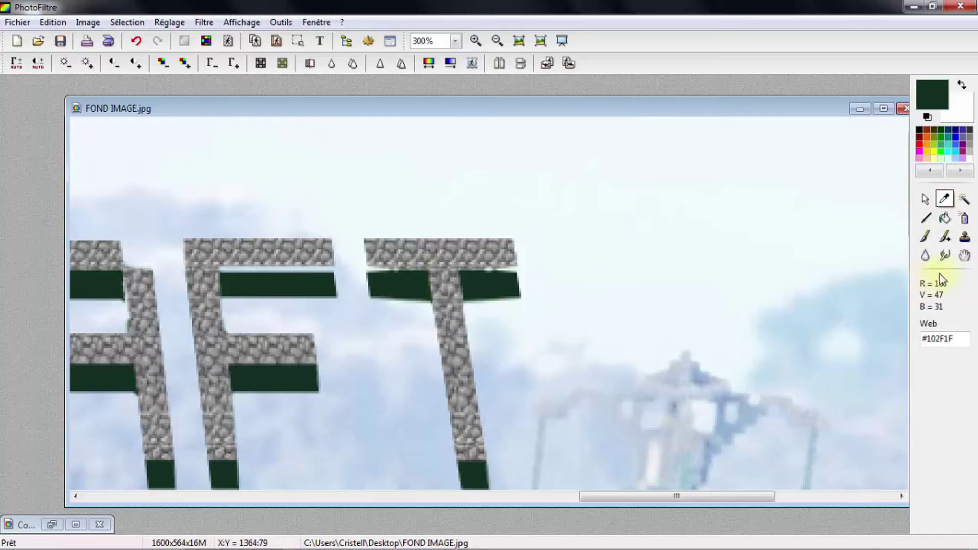
click(925, 219)
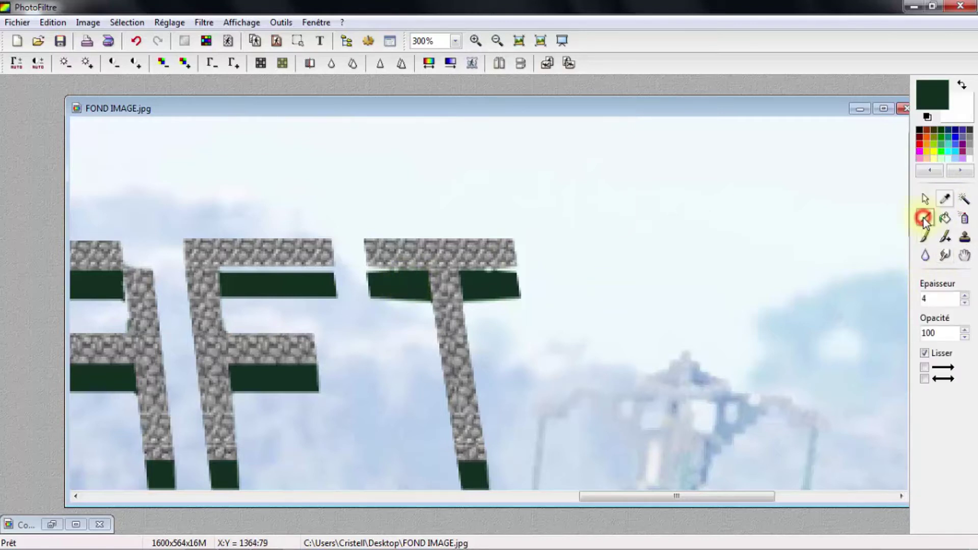
click(925, 237)
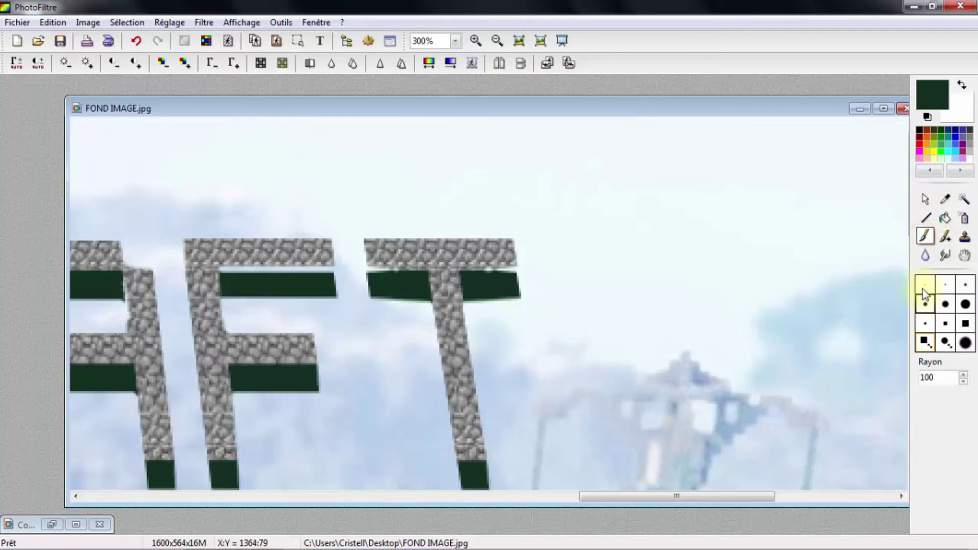
click(925, 219)
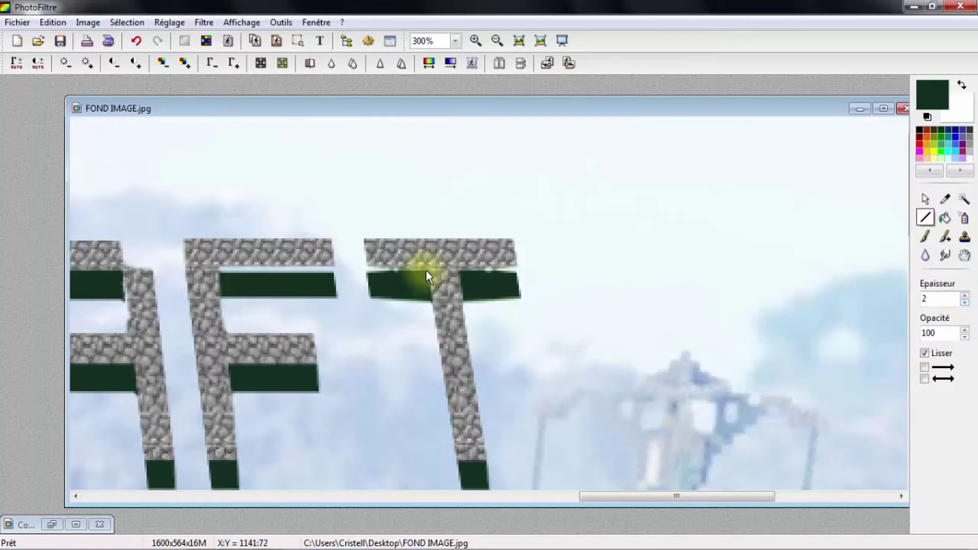
Step: Draw dark-green lines along the T and F top shadow edges, undoing one bad stroke
drag(426, 270, 369, 273)
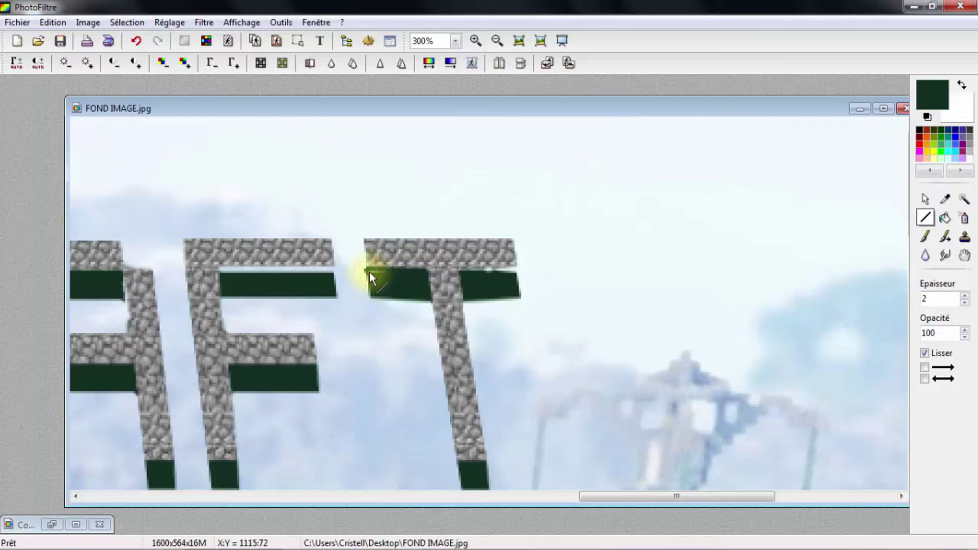
click(137, 44)
mouse_move(368, 270)
mouse_down()
mouse_move(515, 270)
mouse_move(466, 269)
mouse_up()
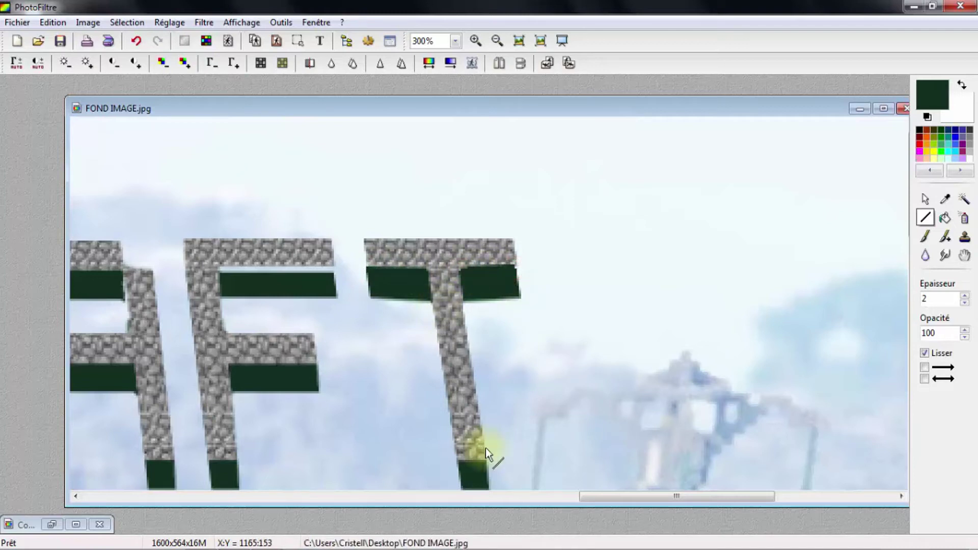
drag(616, 497, 560, 497)
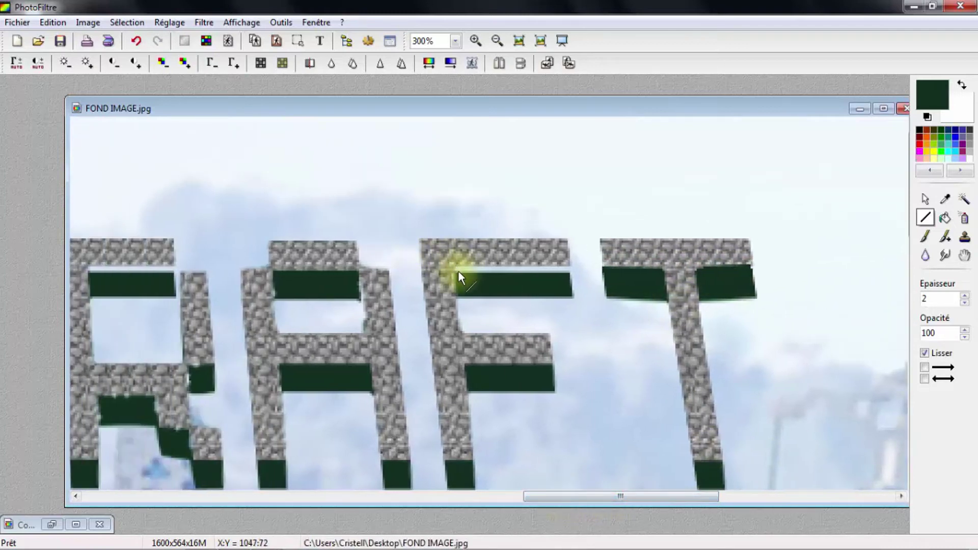
drag(456, 270, 555, 268)
drag(566, 269, 454, 267)
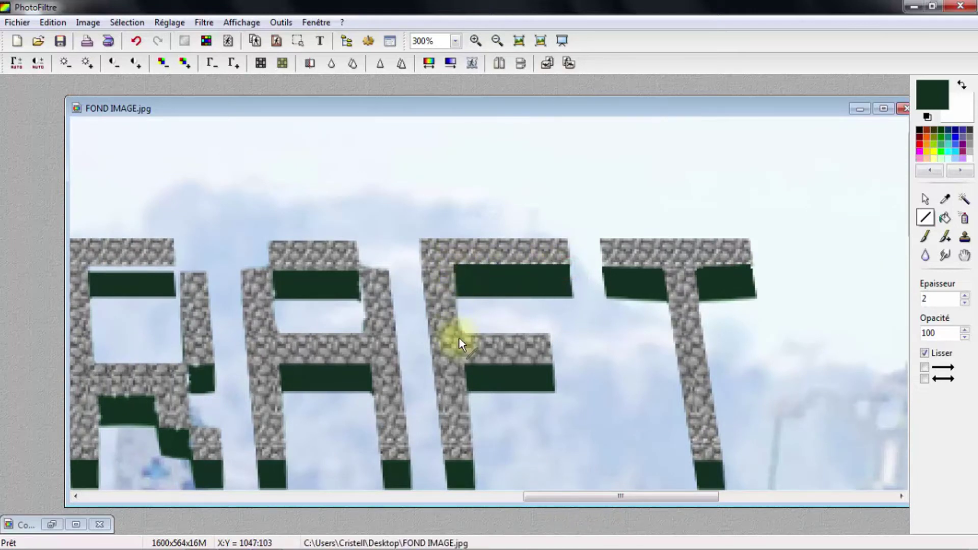
drag(599, 497, 539, 502)
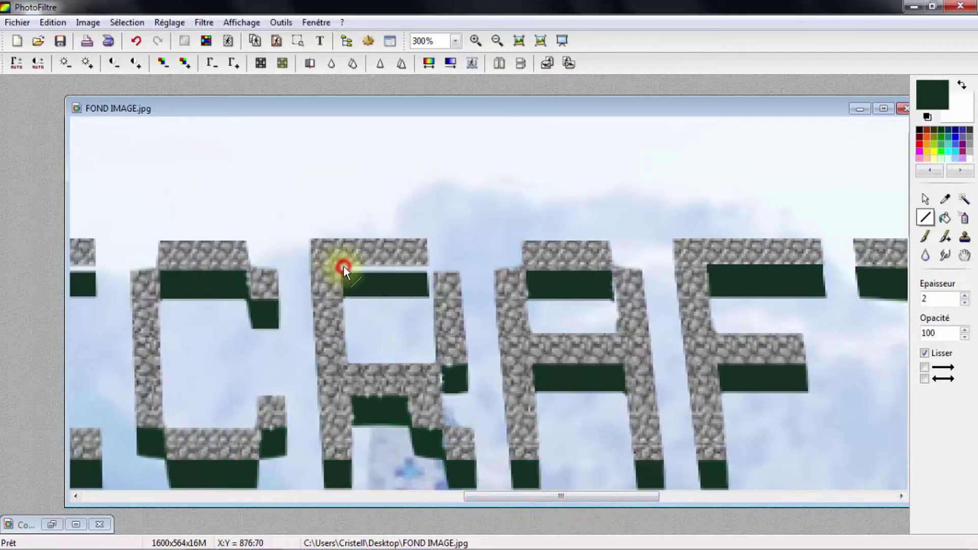
Step: Draw dark-green lines along the R, E, N and M shadow edges
mouse_move(343, 265)
mouse_down()
mouse_move(427, 267)
mouse_move(340, 272)
mouse_up()
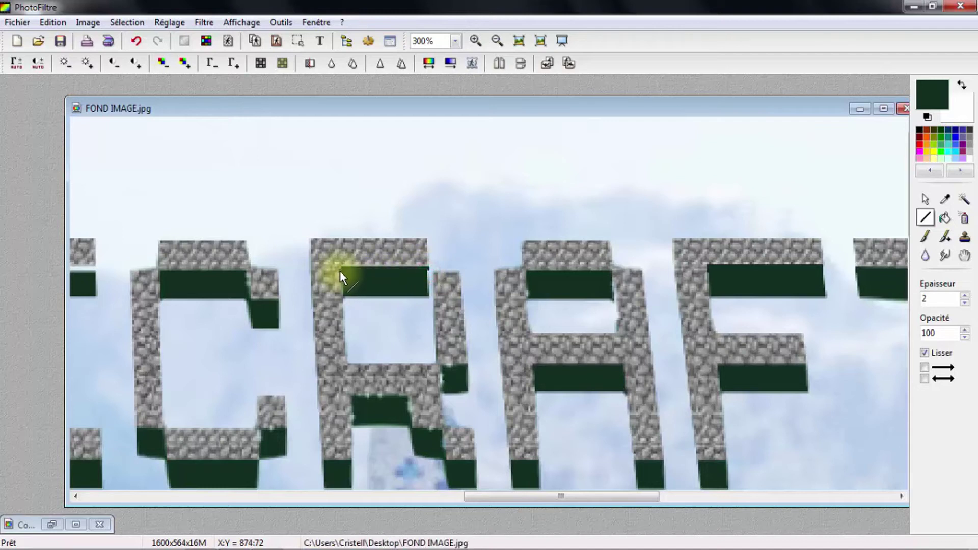
drag(568, 499, 464, 497)
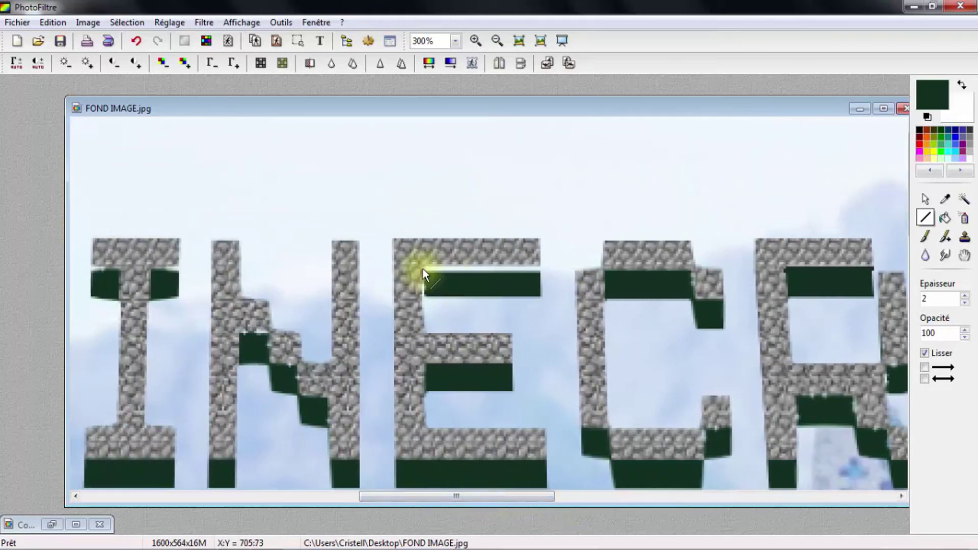
mouse_move(424, 270)
mouse_down()
mouse_move(540, 271)
mouse_move(424, 272)
mouse_up()
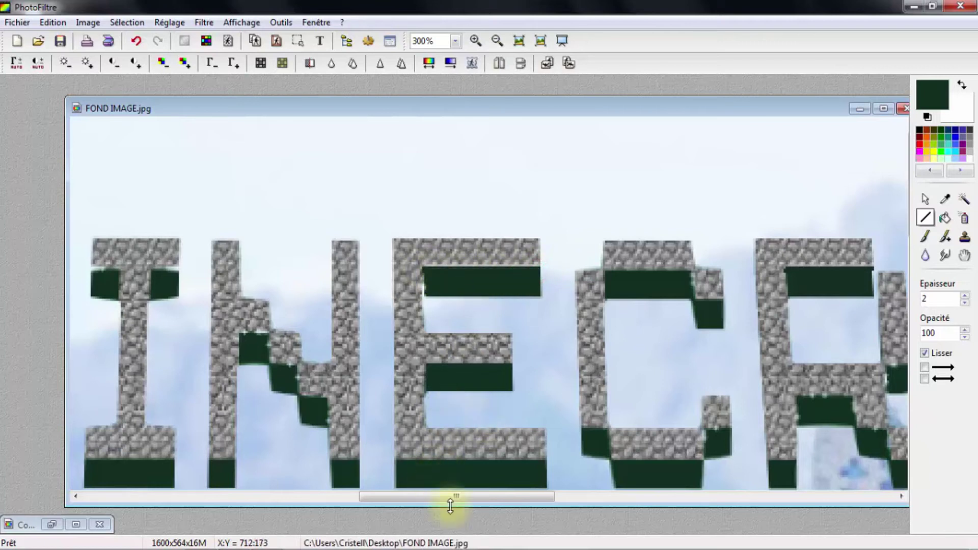
drag(244, 332, 265, 333)
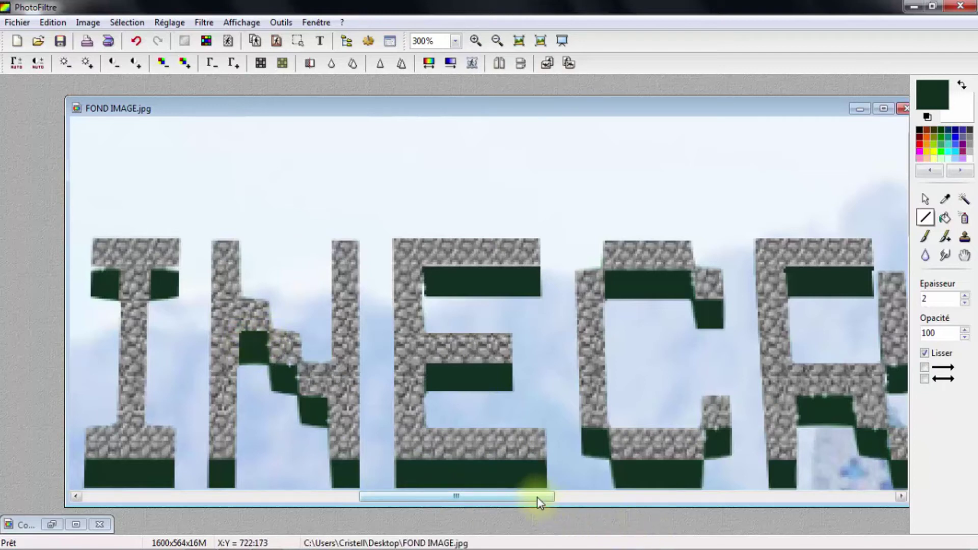
drag(537, 497, 467, 495)
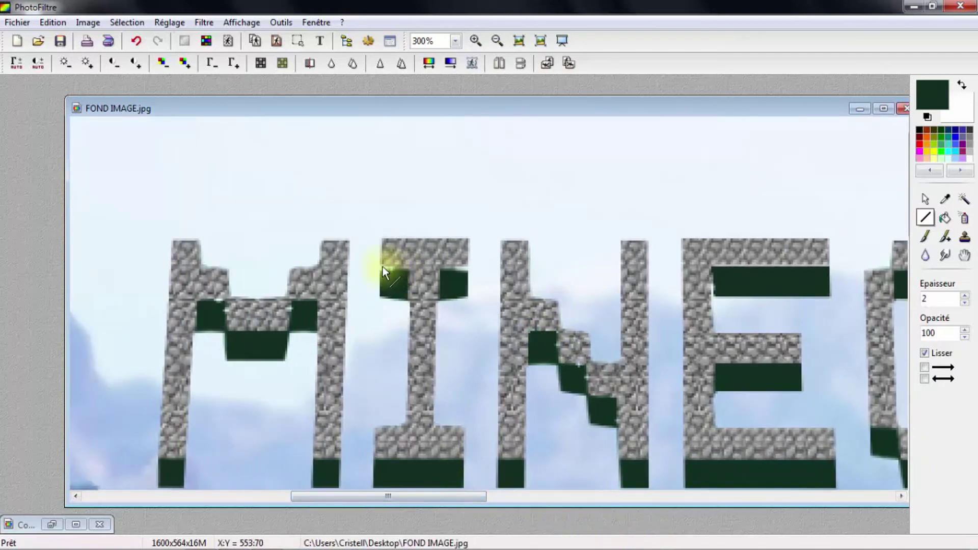
mouse_move(389, 267)
mouse_down()
mouse_move(466, 270)
mouse_move(460, 273)
mouse_up()
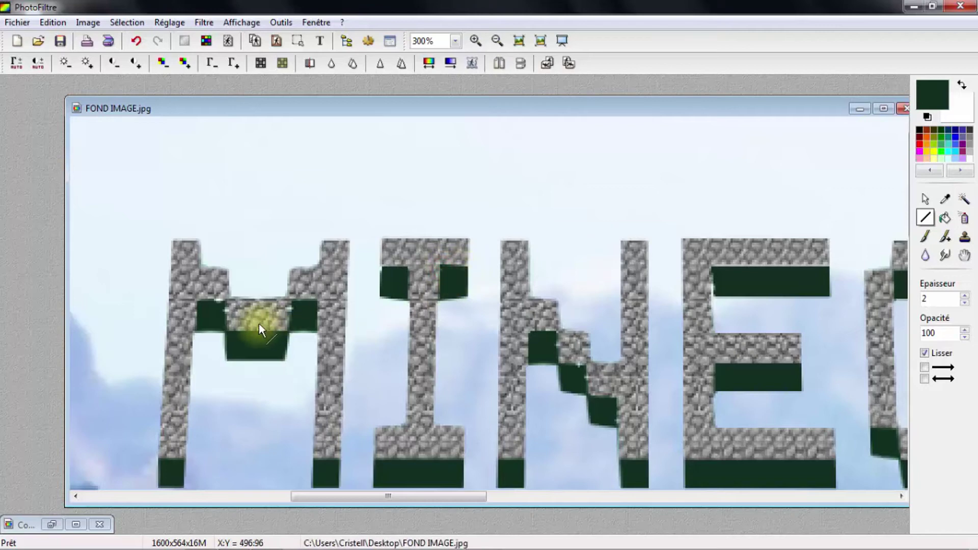
drag(218, 302, 222, 304)
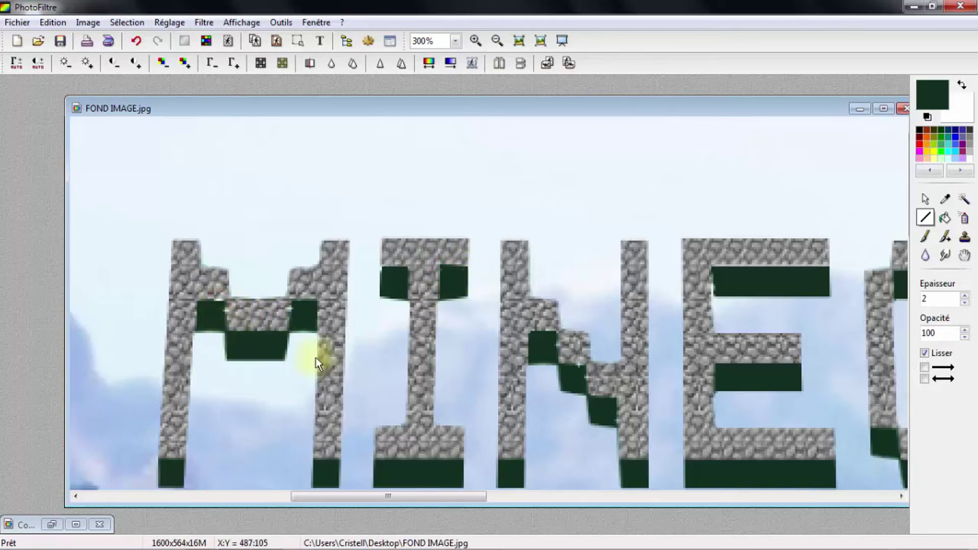
scroll(457, 427, up, 1)
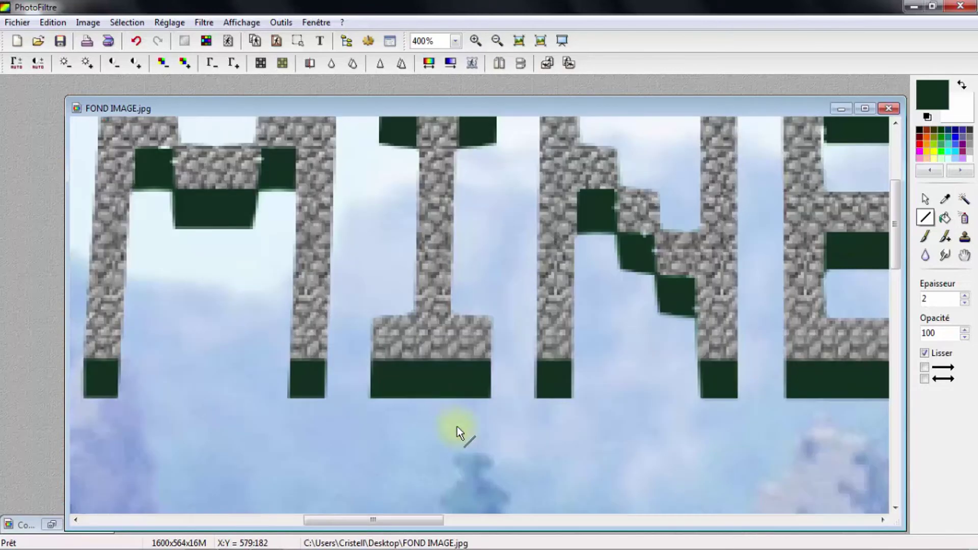
scroll(458, 427, down, 1)
scroll(460, 424, down, 2)
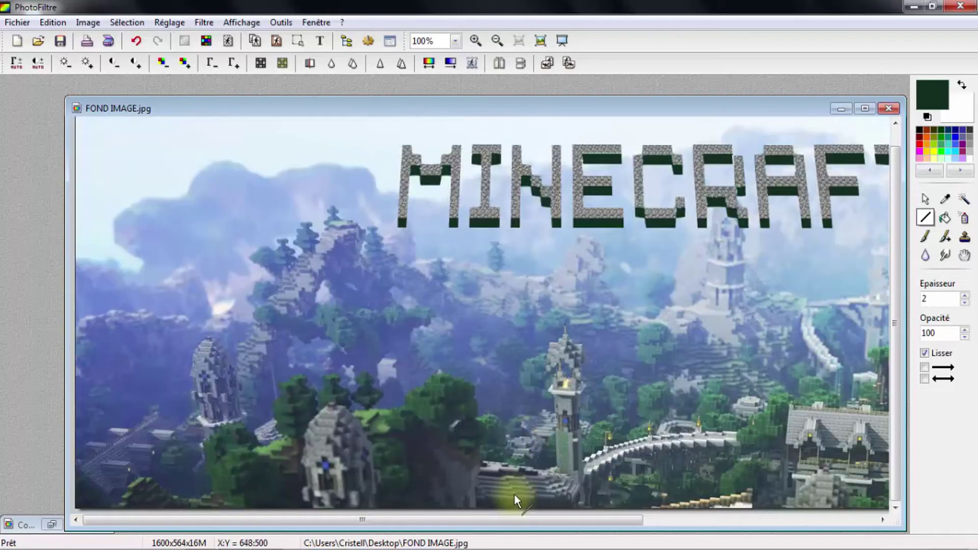
drag(473, 519, 567, 524)
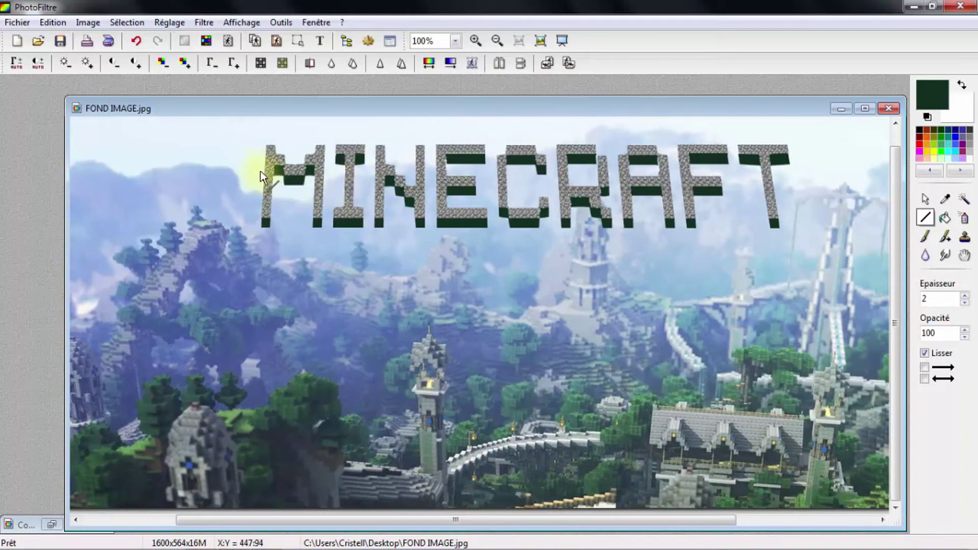
scroll(261, 171, down, 1)
scroll(356, 190, up, 1)
scroll(454, 219, up, 1)
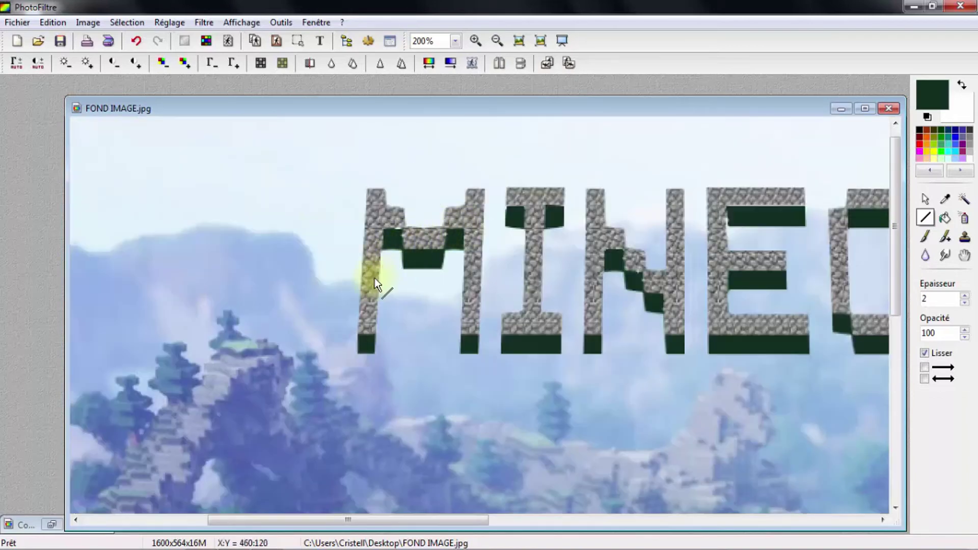
scroll(405, 279, up, 1)
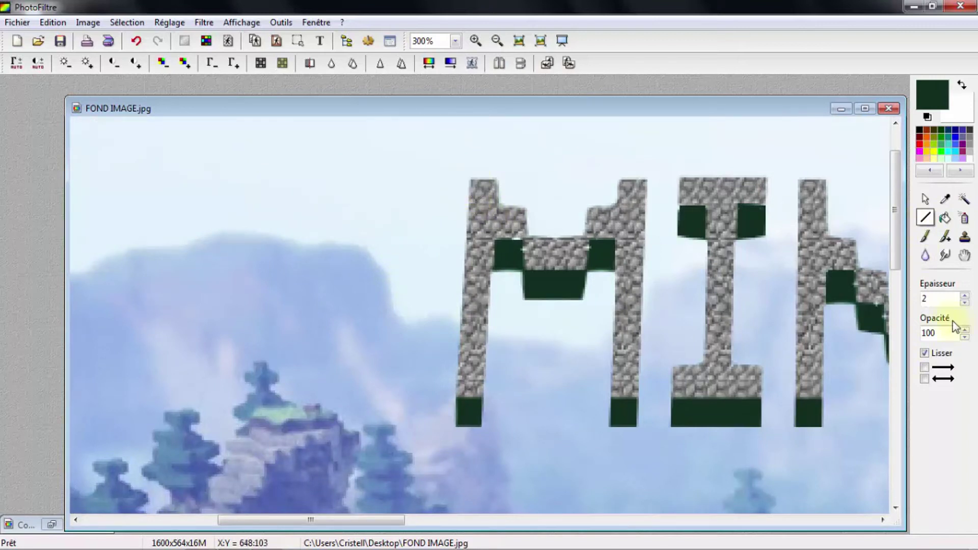
Step: Set line thickness to 4 and draw dark-green edges down the M and I
click(965, 295)
click(966, 295)
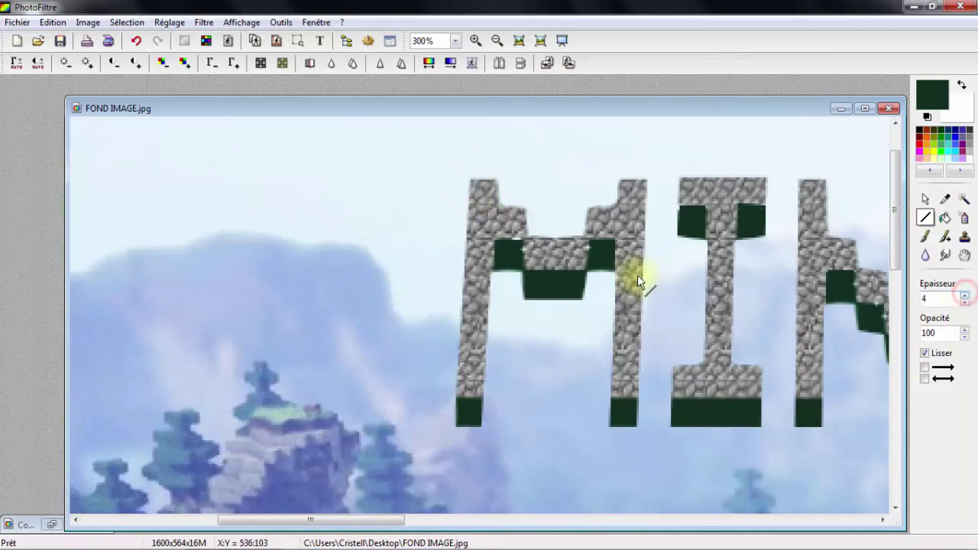
drag(470, 180, 458, 427)
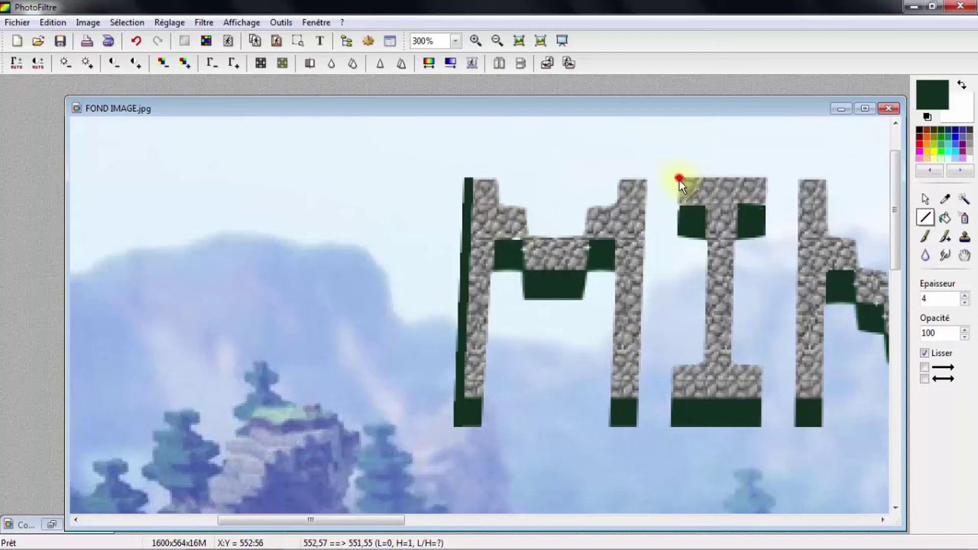
drag(679, 178, 679, 237)
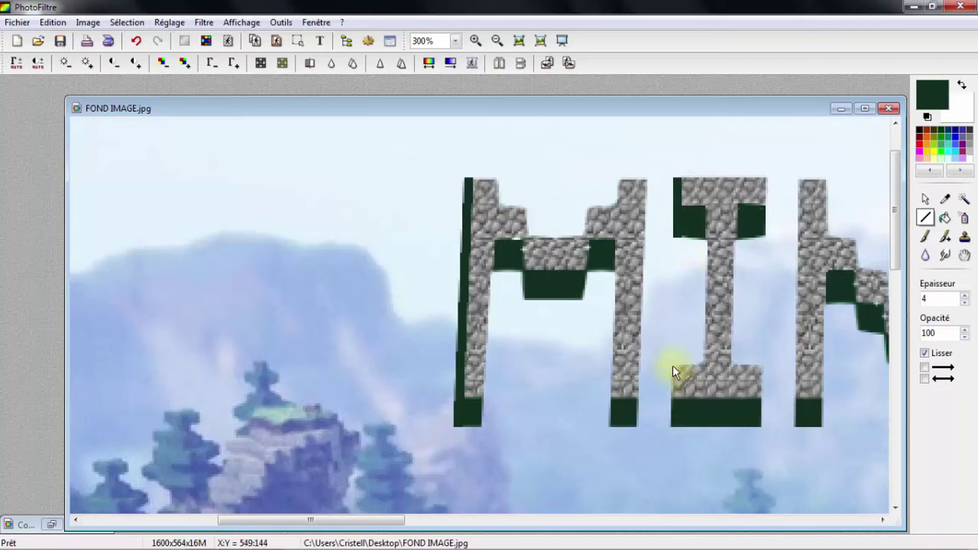
drag(674, 366, 674, 426)
drag(386, 520, 449, 520)
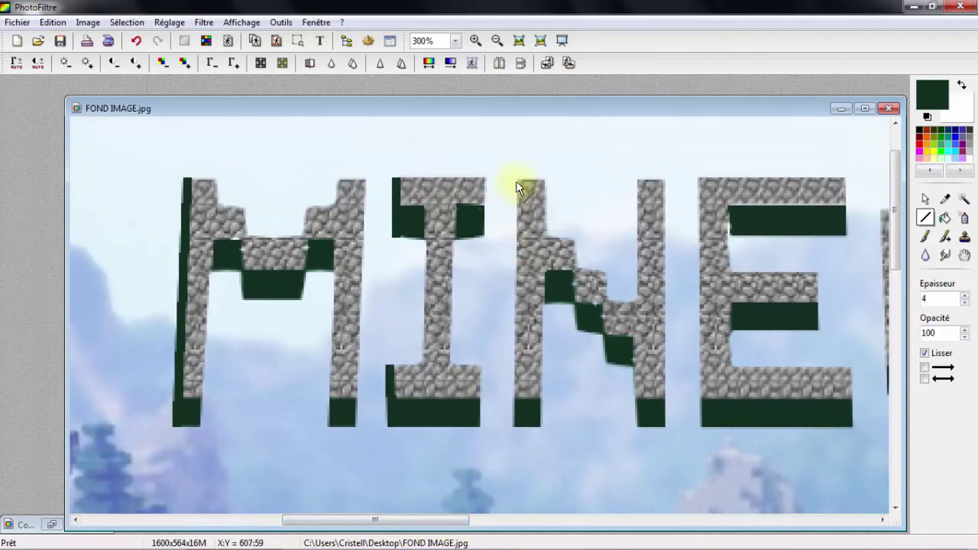
Step: Add dark-green shadow edges along the N's strokes and the E's left side
drag(517, 181, 513, 428)
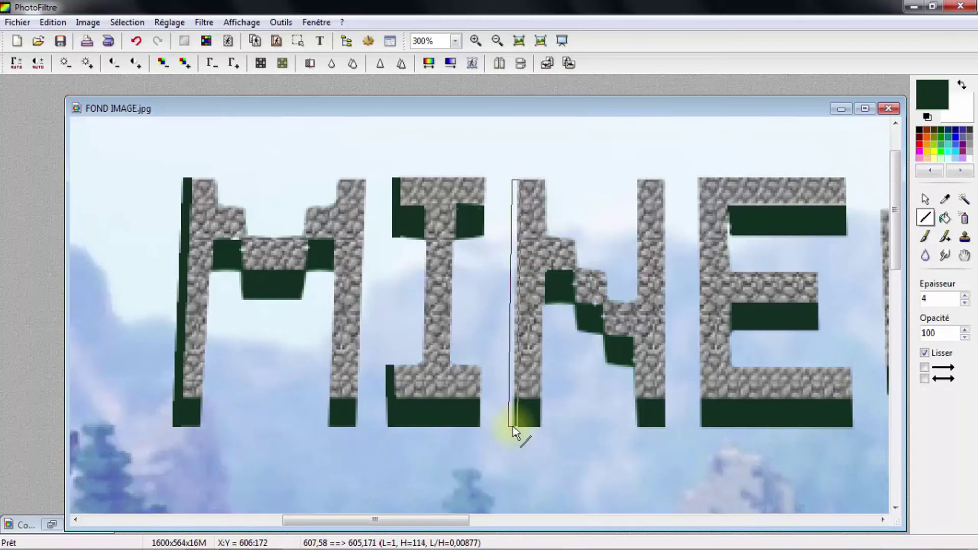
drag(513, 428, 513, 426)
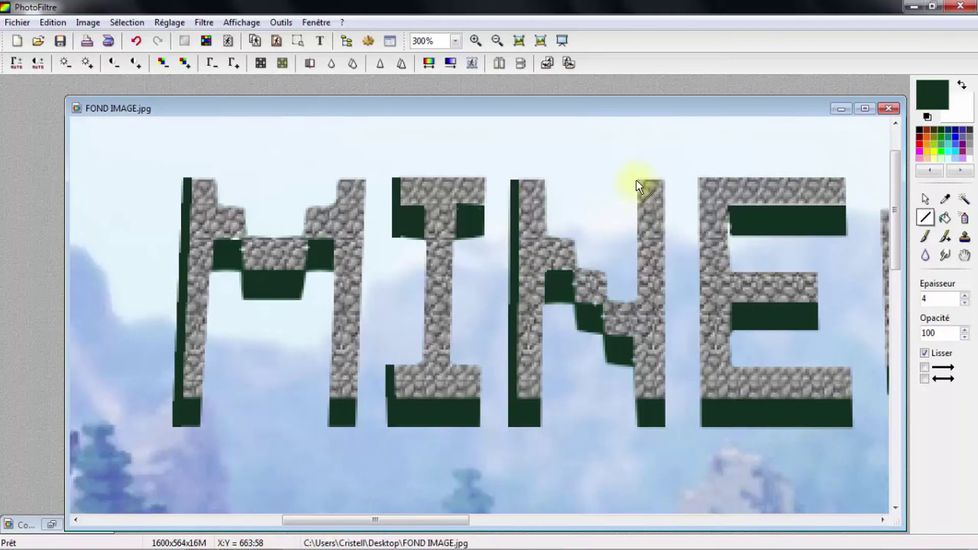
drag(637, 181, 637, 298)
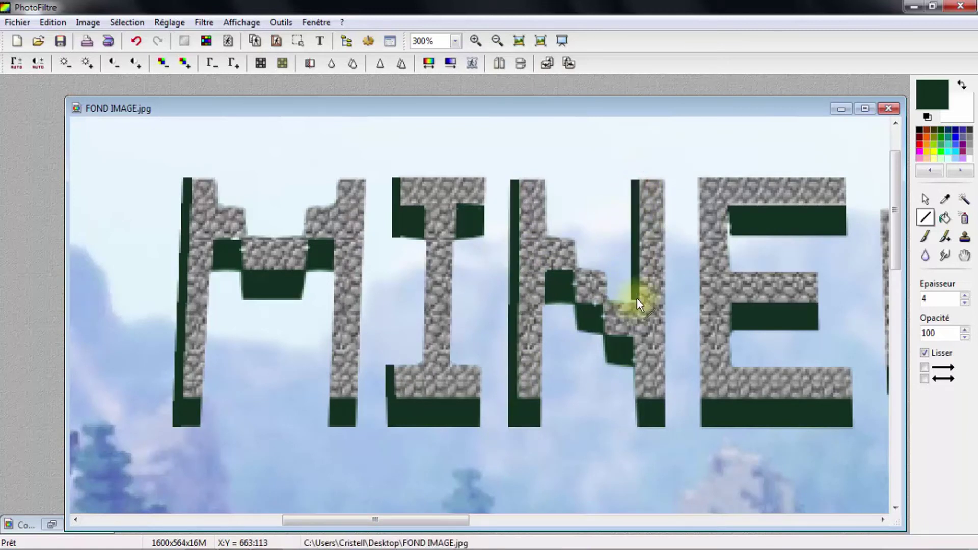
drag(632, 360, 638, 426)
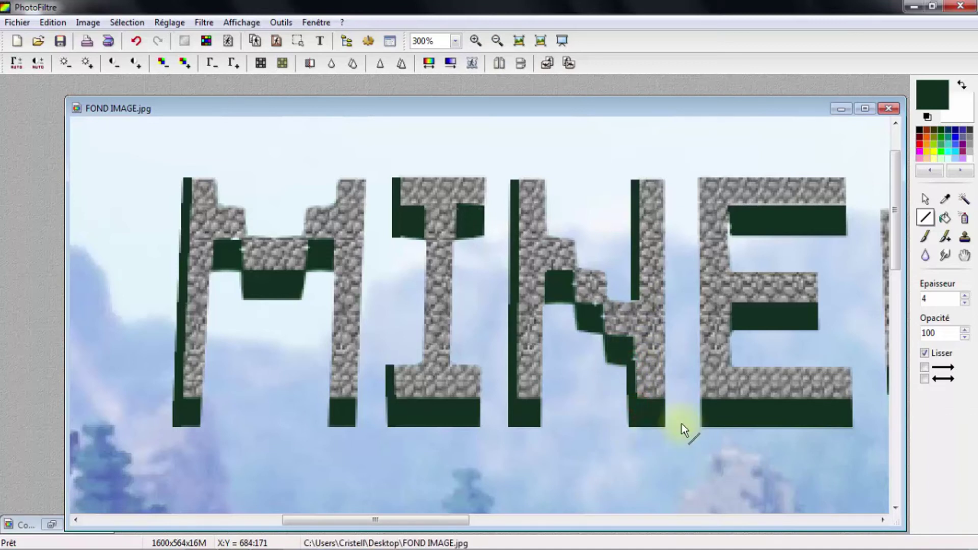
drag(479, 525, 509, 524)
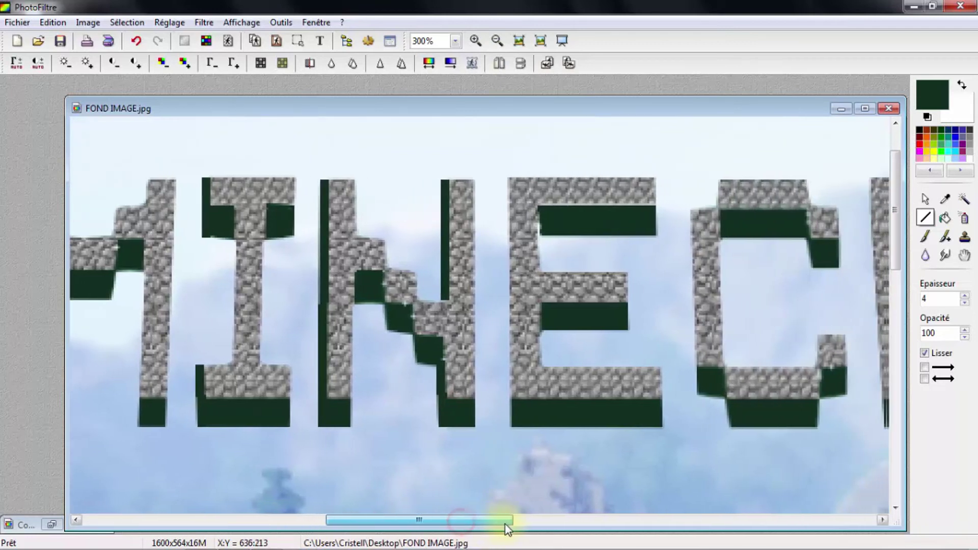
drag(506, 178, 506, 427)
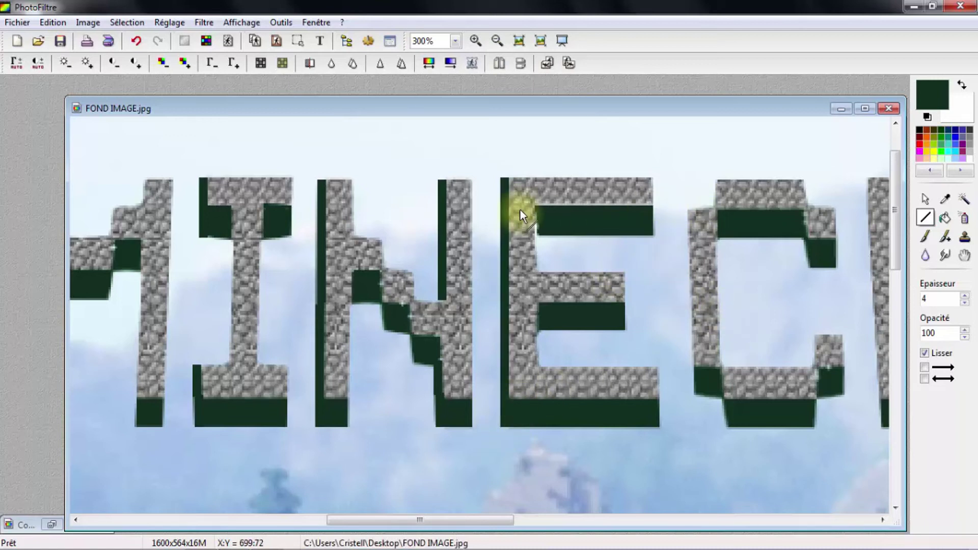
drag(535, 207, 539, 235)
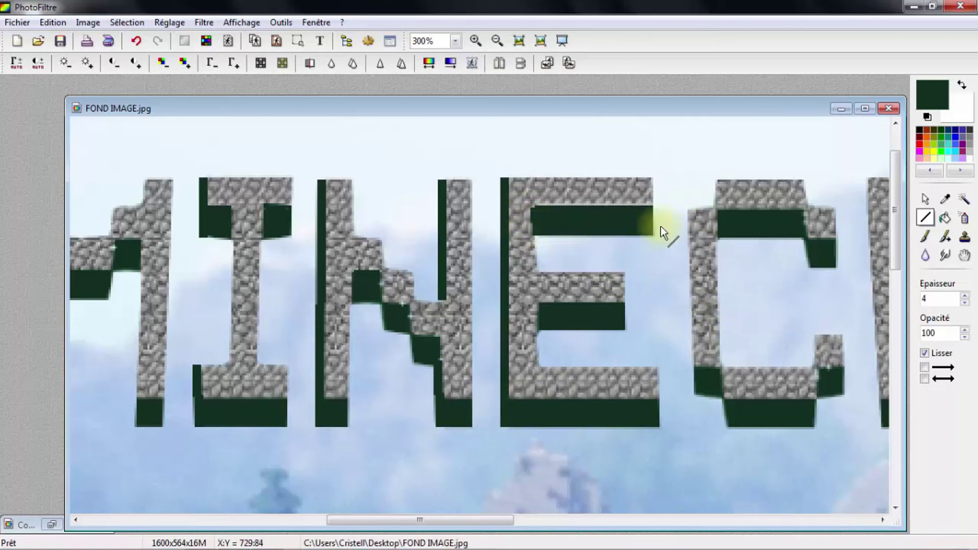
Step: Add dark-green shadow edges down the C's left side and the R's left side
mouse_move(687, 210)
mouse_down()
mouse_move(693, 396)
mouse_move(711, 374)
mouse_up()
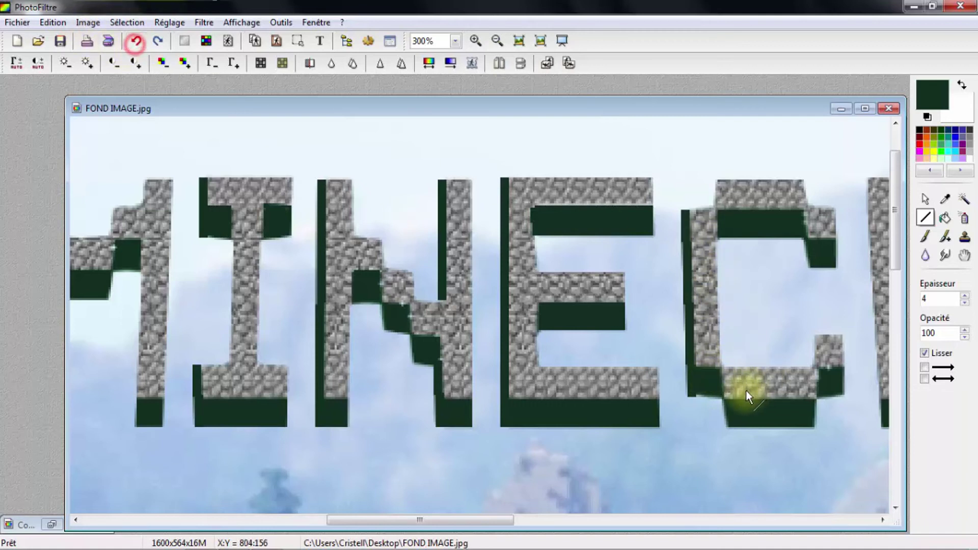
drag(691, 391, 715, 392)
click(732, 218)
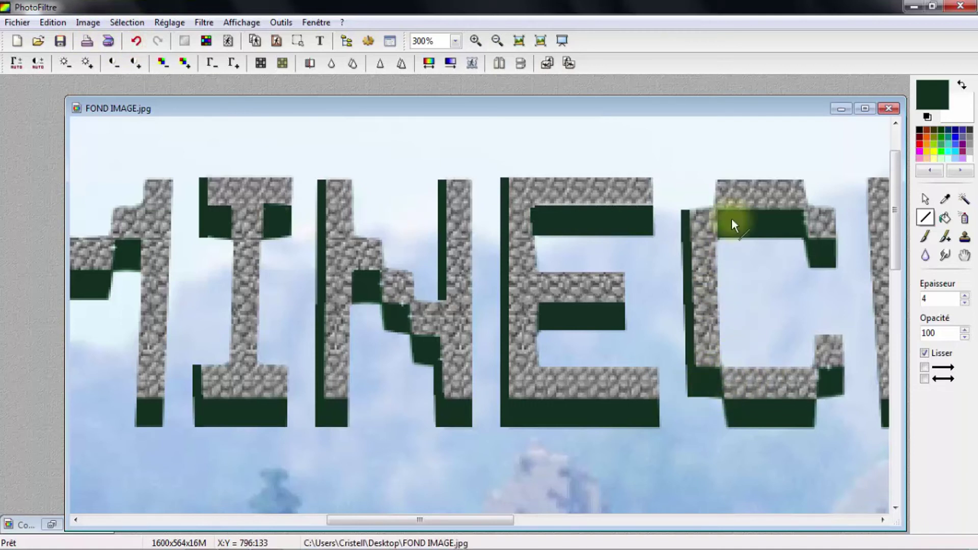
drag(718, 182, 718, 207)
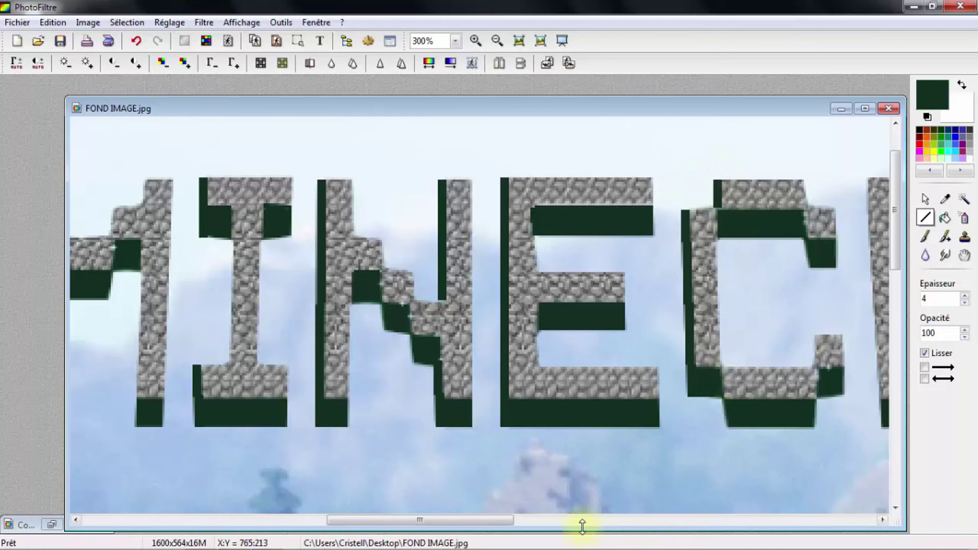
drag(437, 525, 518, 525)
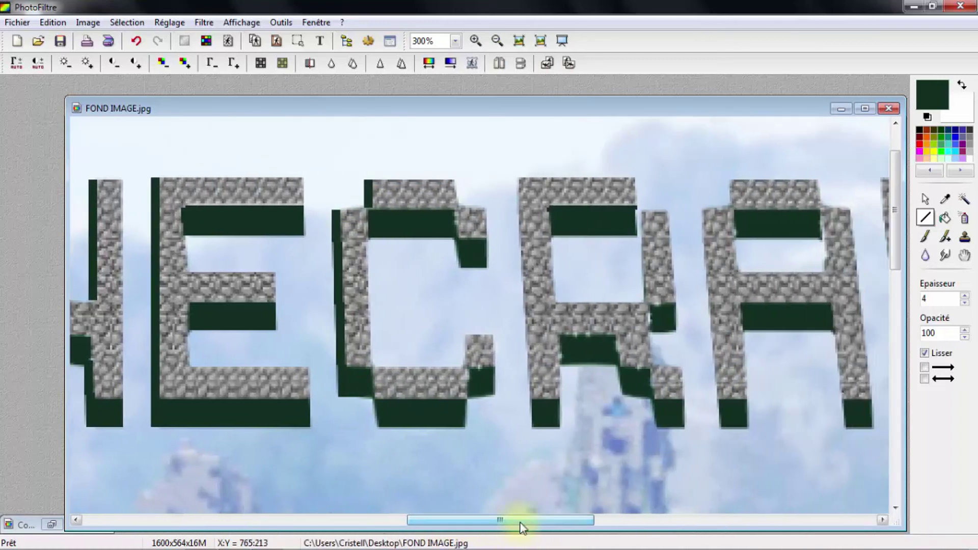
drag(519, 177, 531, 427)
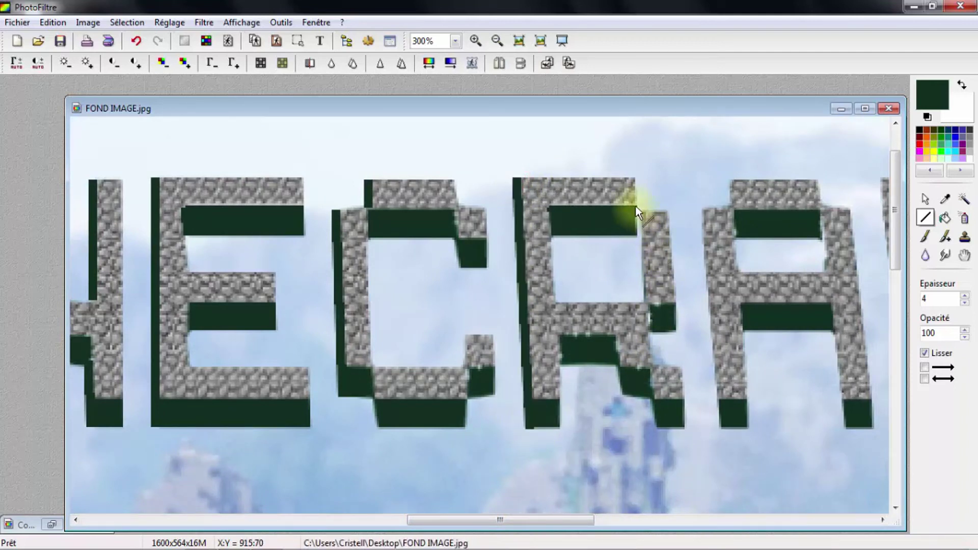
drag(637, 210, 638, 237)
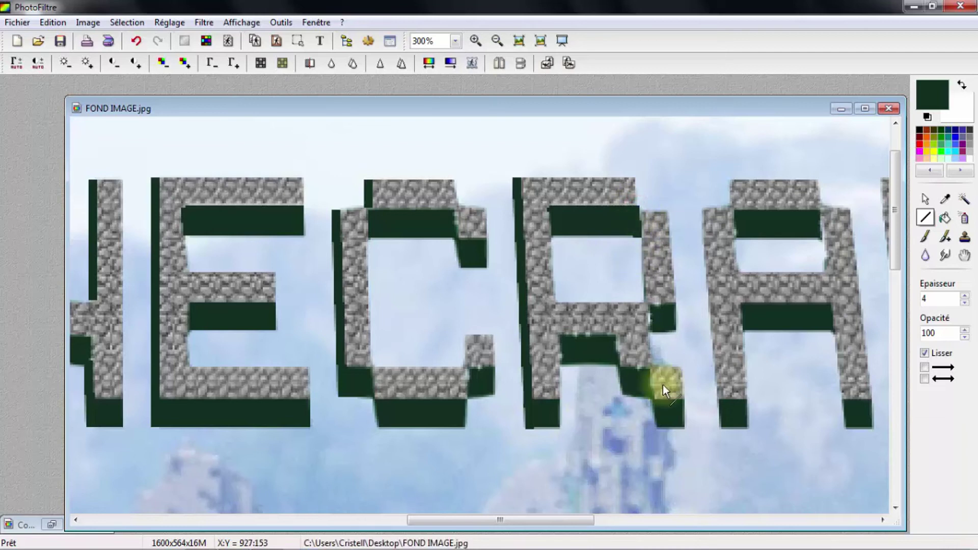
drag(449, 519, 492, 524)
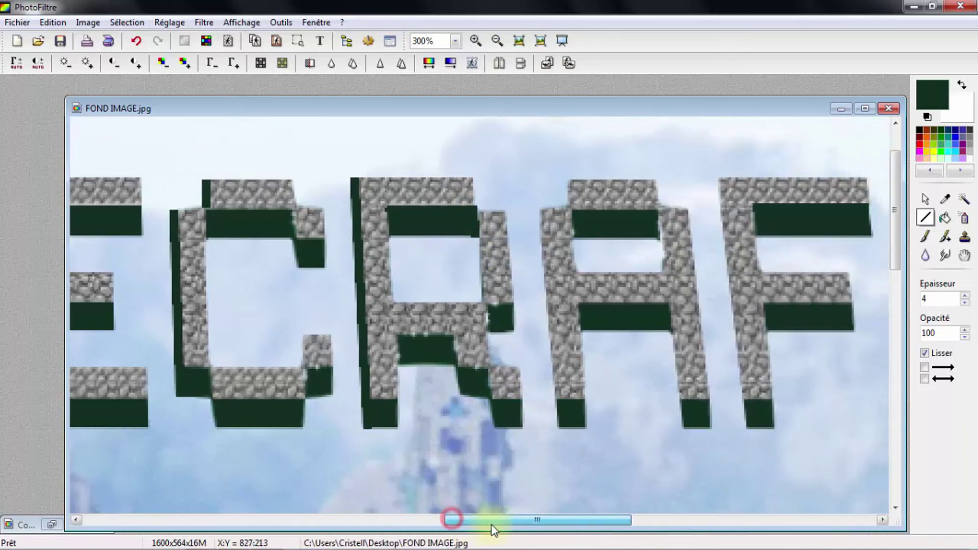
Step: Add dark-green shadow edges down the left sides of the A, F and T
drag(515, 210, 531, 427)
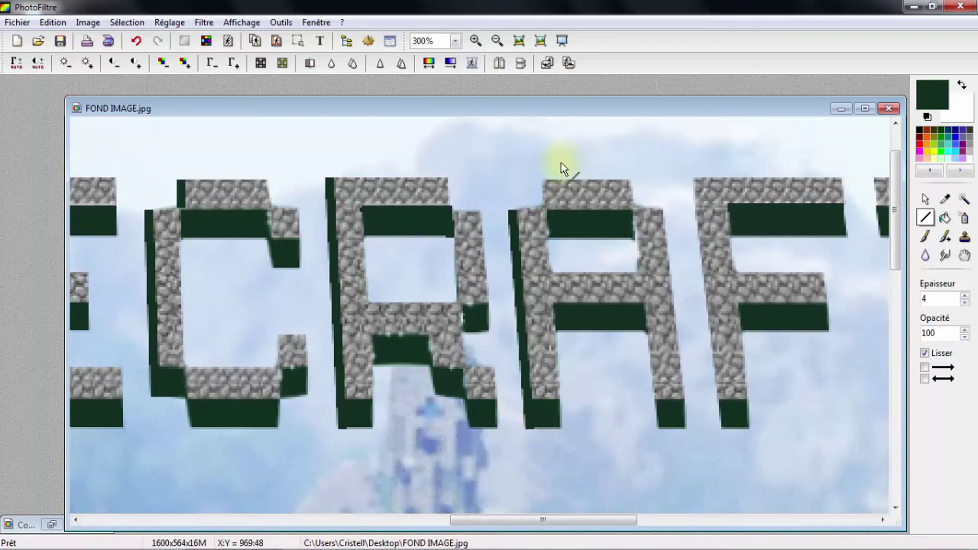
drag(542, 181, 541, 205)
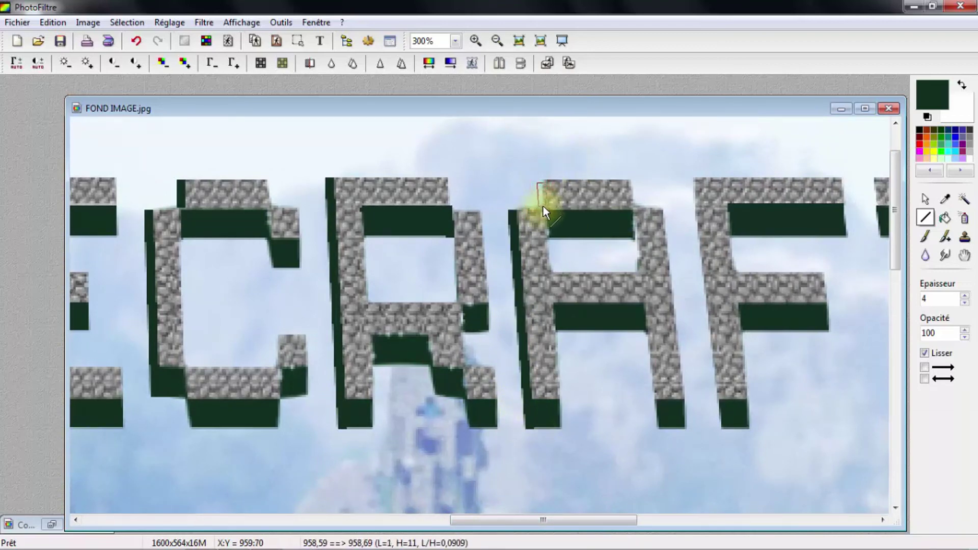
drag(692, 178, 721, 429)
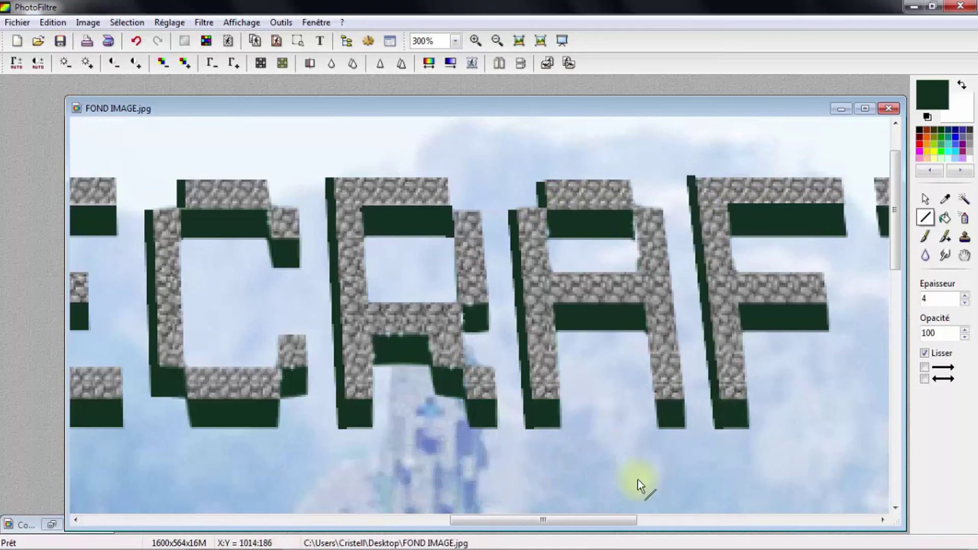
drag(476, 520, 546, 520)
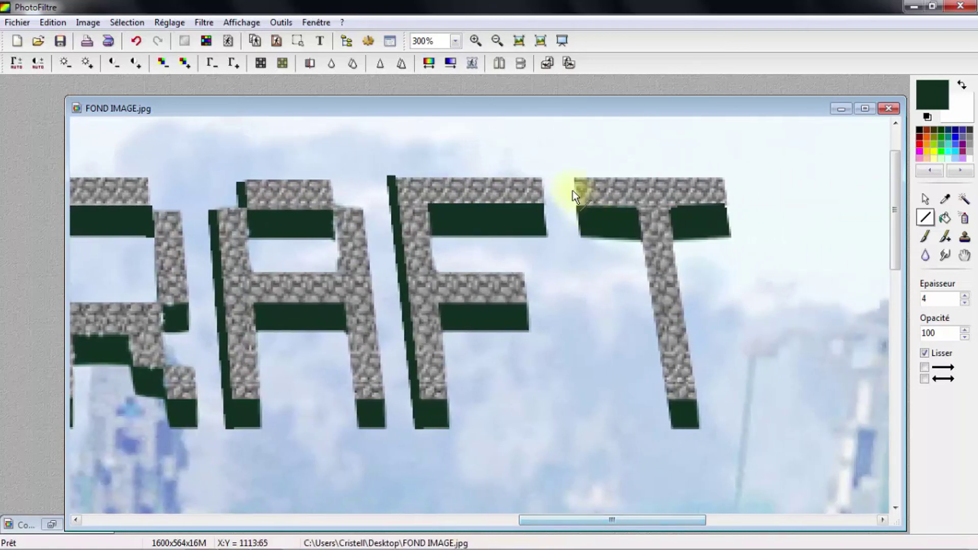
mouse_move(576, 176)
mouse_down()
mouse_move(580, 237)
mouse_move(668, 429)
mouse_up()
Step: Zoom out from 400% to about 66% to see the entire finished banner
scroll(245, 363, up, 1)
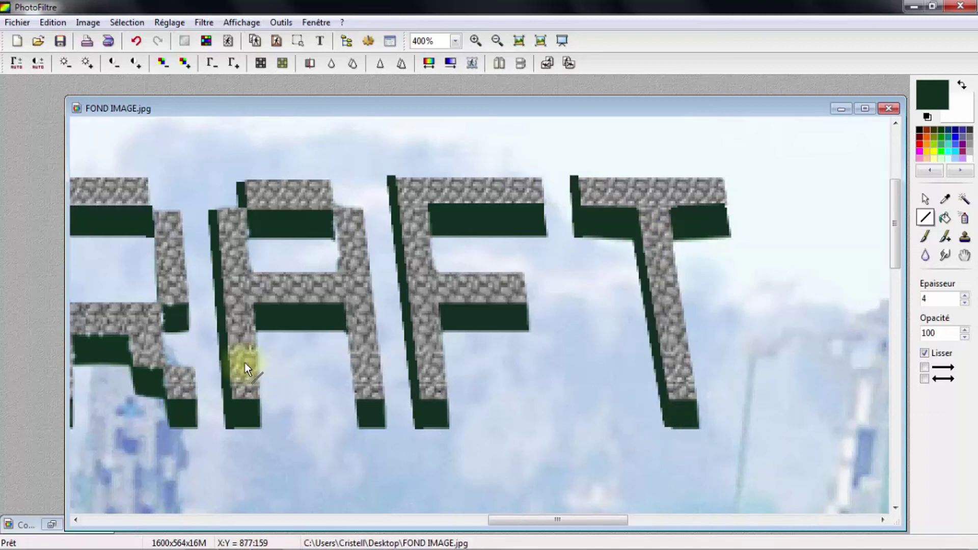
scroll(244, 363, down, 1)
scroll(243, 356, down, 1)
scroll(244, 356, down, 1)
scroll(372, 344, down, 1)
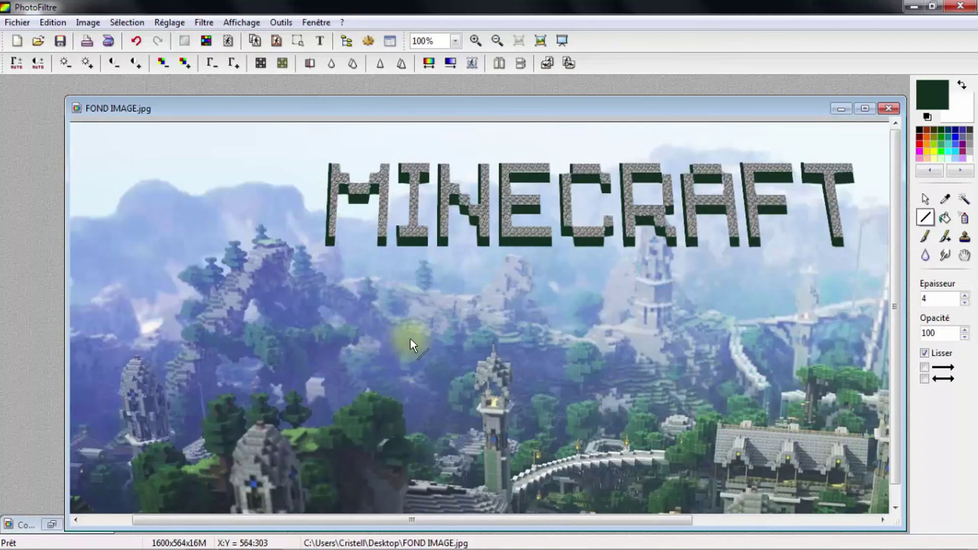
drag(423, 518, 503, 465)
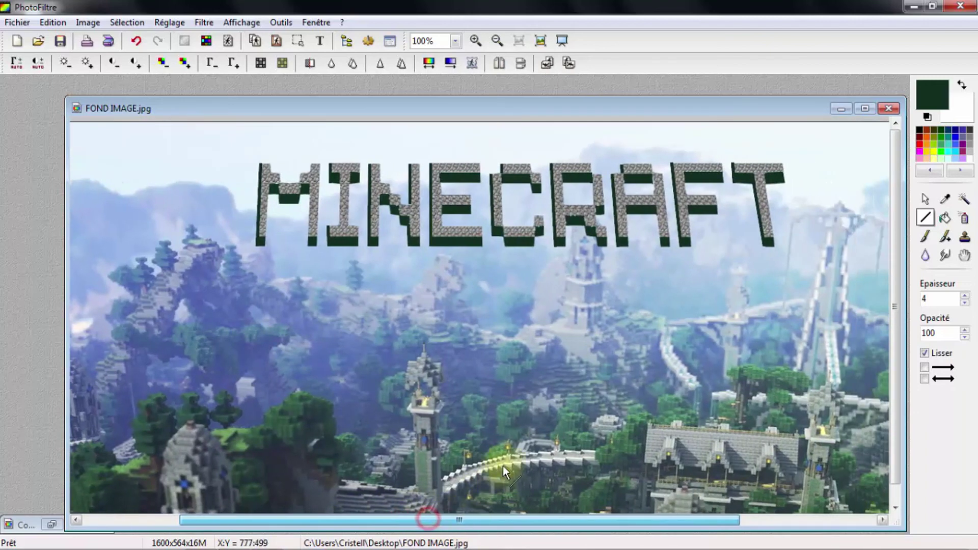
scroll(504, 464, down, 1)
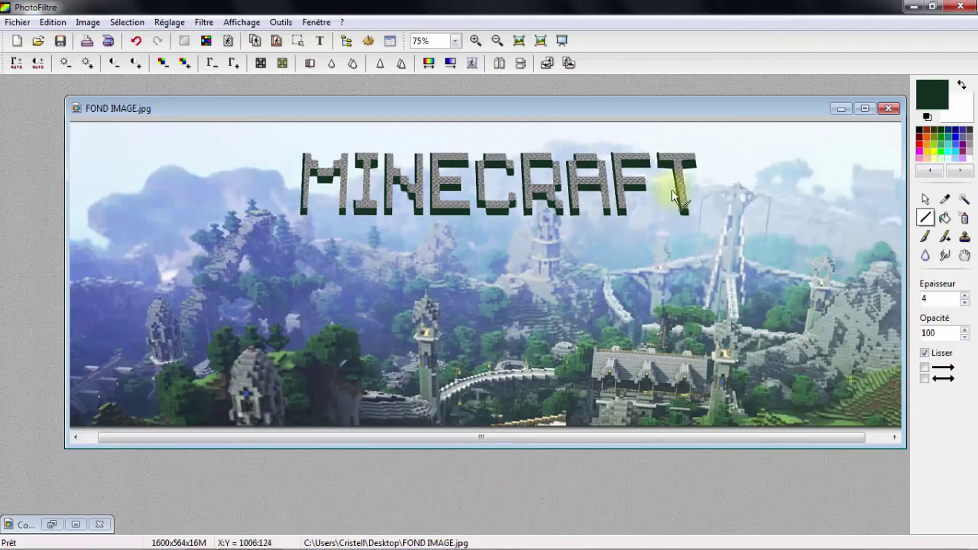
scroll(556, 200, down, 1)
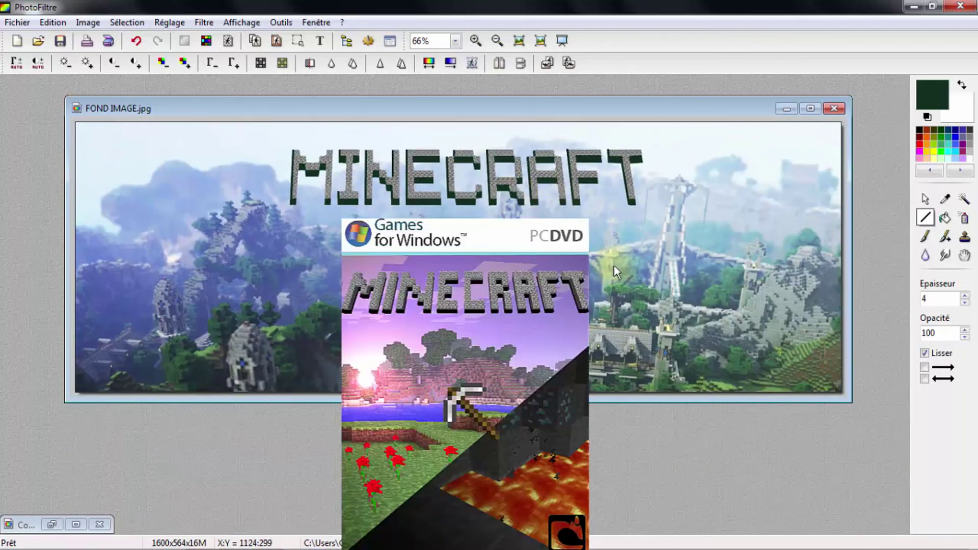